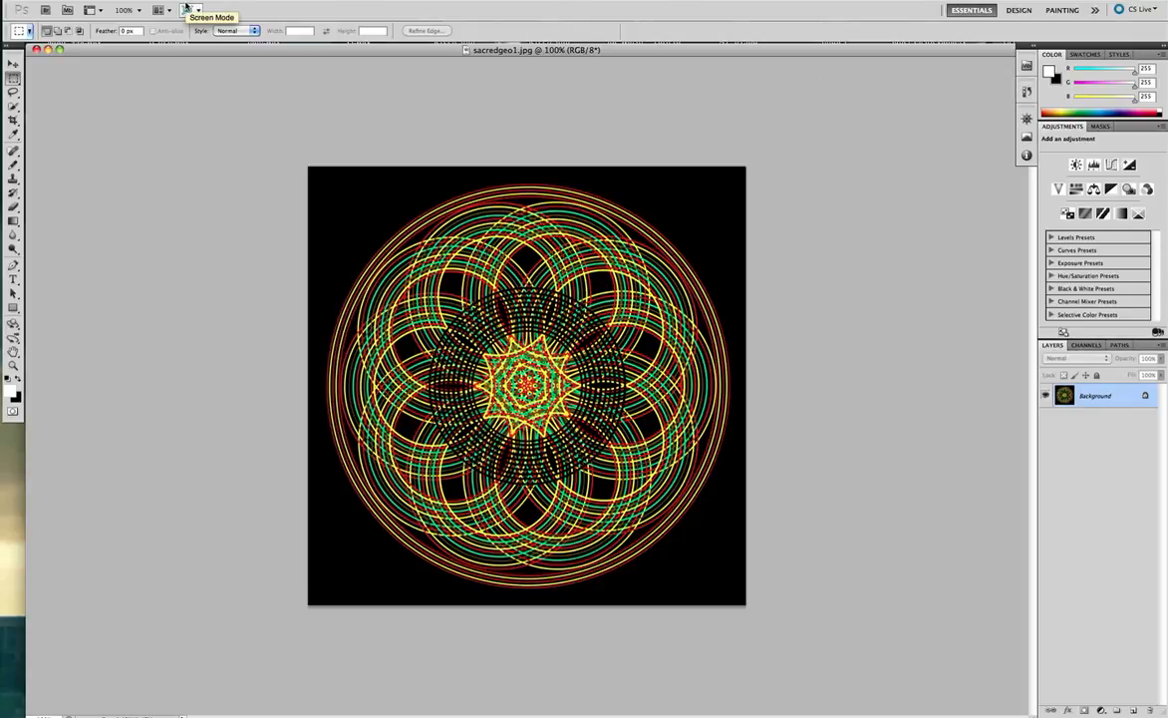
# Start saving the image in another format, keep JPEG, then cancel the save.
pyautogui.click(98, 1)
pyautogui.click(172, 180)
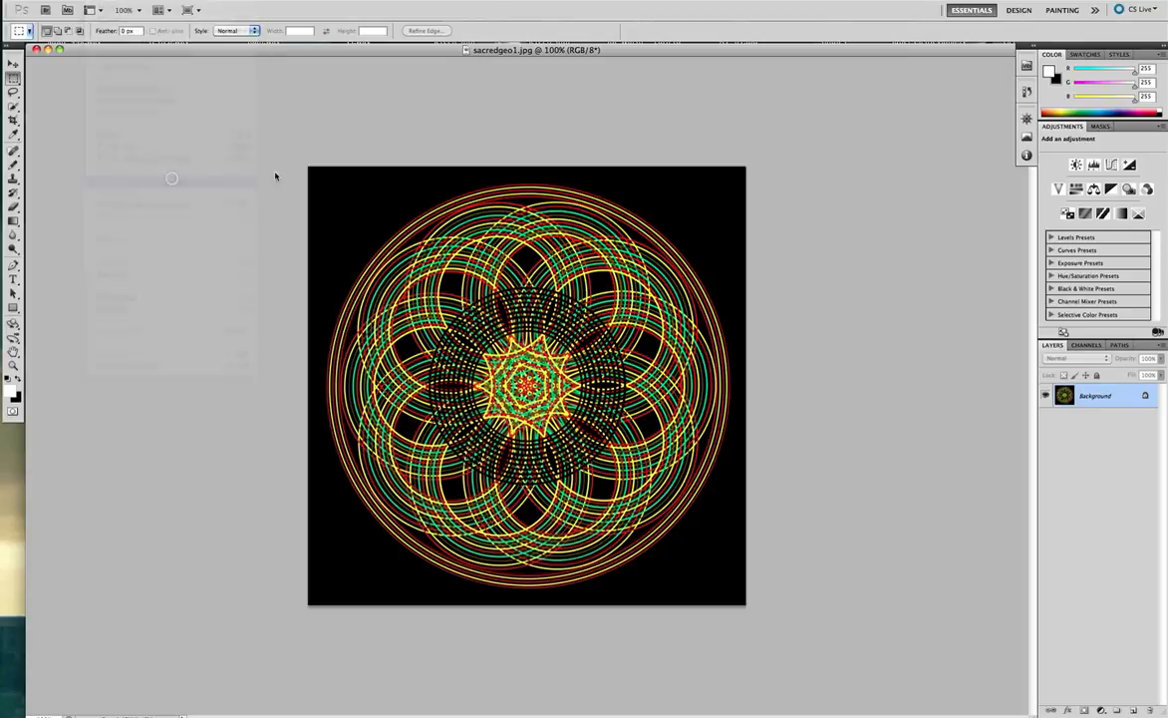
pyautogui.click(901, 515)
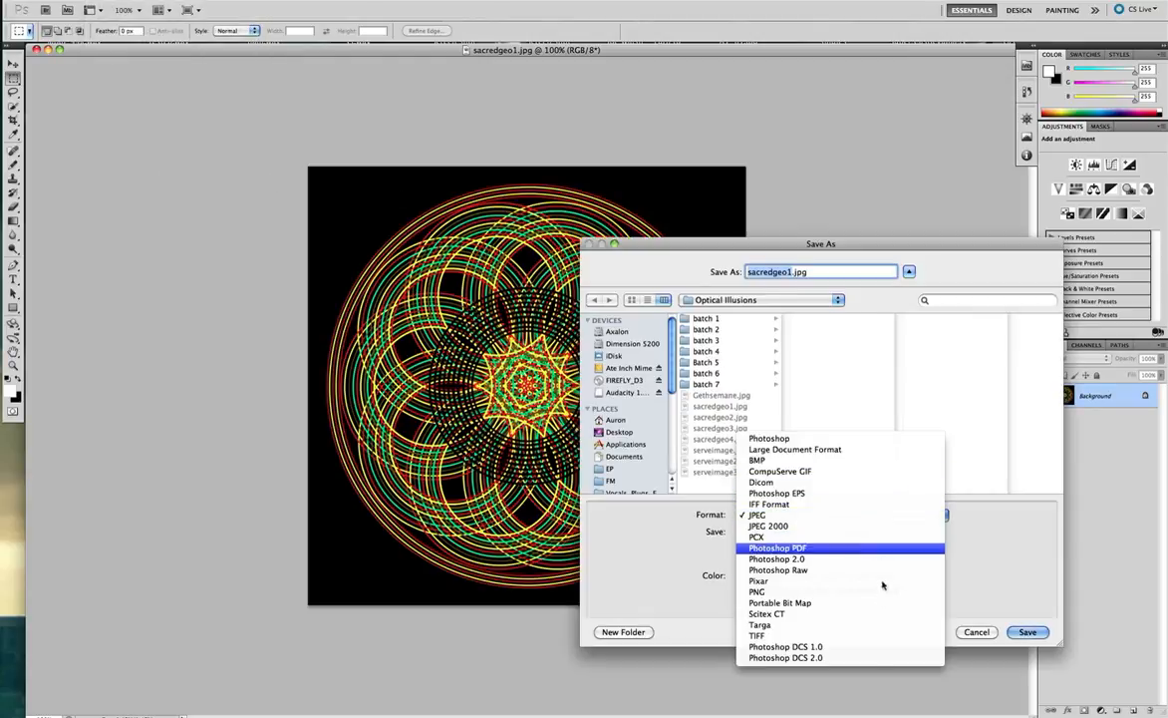
pyautogui.click(919, 513)
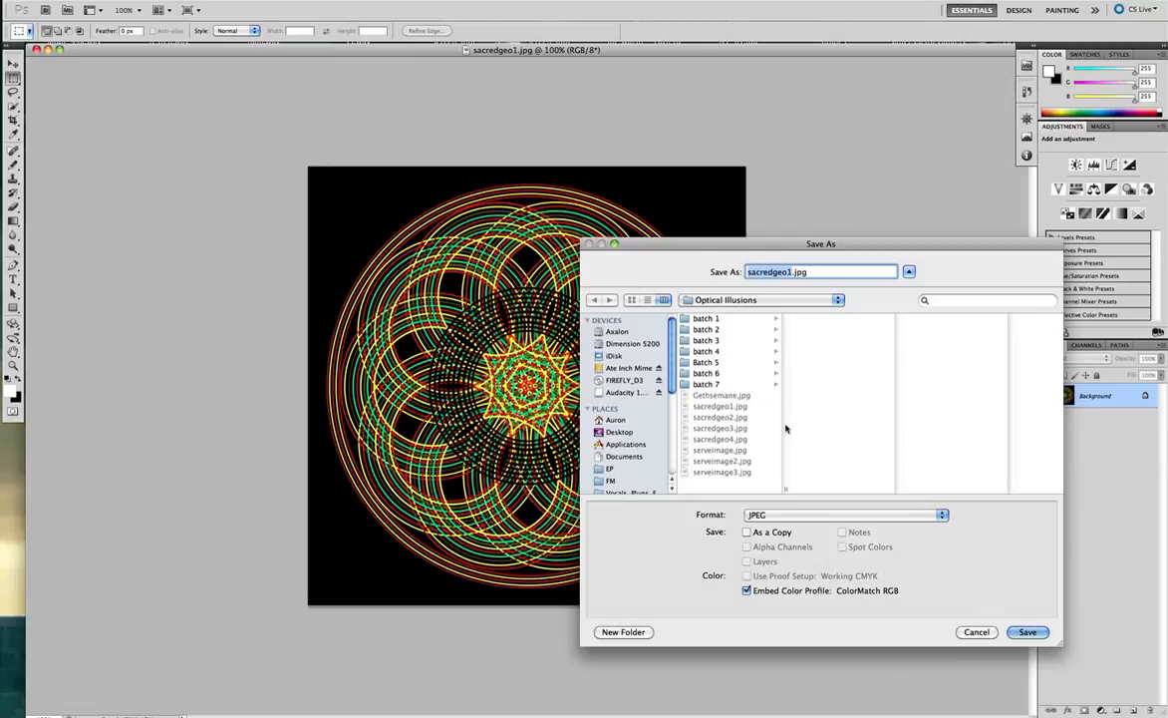
pyautogui.click(976, 632)
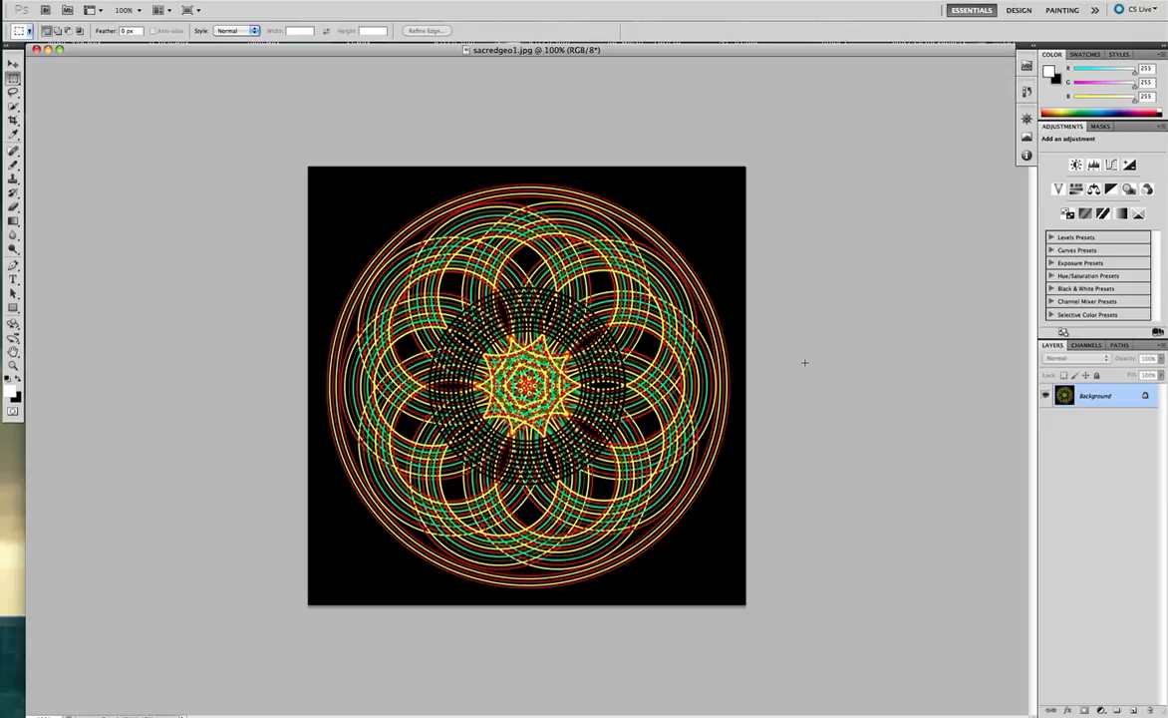
# Switch to Audacity and look over the serveimage3 project's sacredgeo3, serveimage and sacredgeo2 tracks.
pyautogui.press('super+Tab')
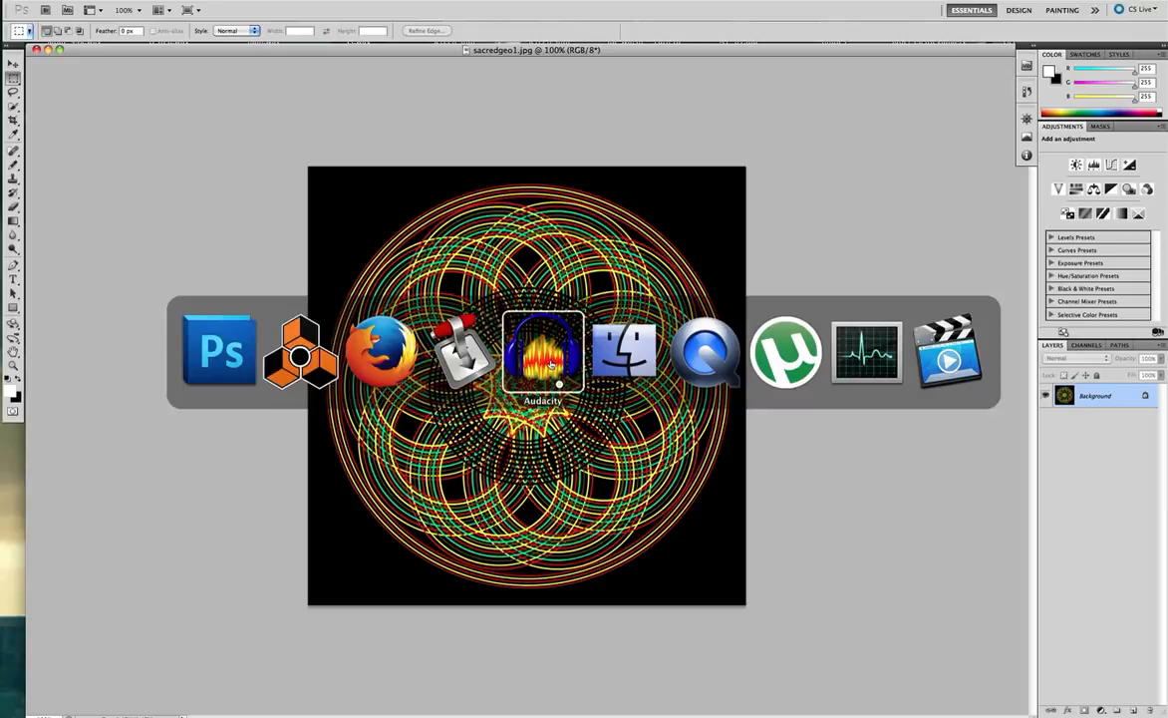
pyautogui.click(550, 361)
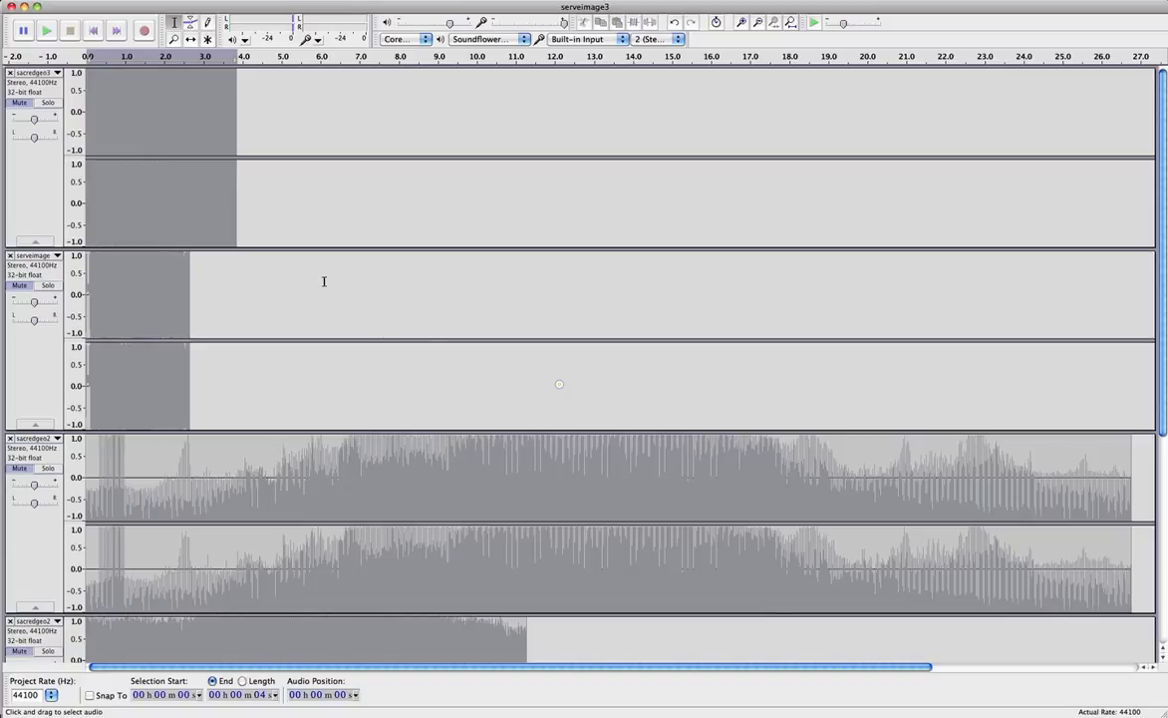
pyautogui.scroll(-5, 326, 287)
pyautogui.scroll(5, 328, 290)
# Open and cancel the File Open dialog, then bring up File > Import's Raw Data option.
pyautogui.click(84, 2)
pyautogui.click(94, 18)
pyautogui.click(888, 348)
pyautogui.click(84, 2)
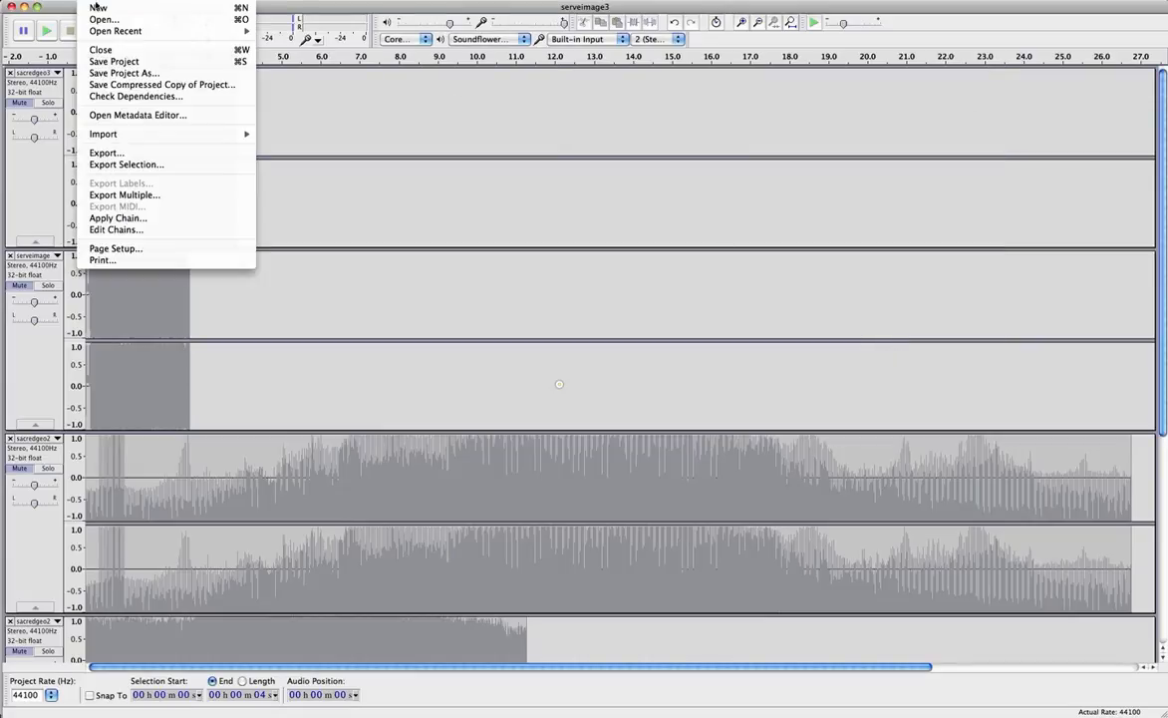
pyautogui.moveTo(174, 136)
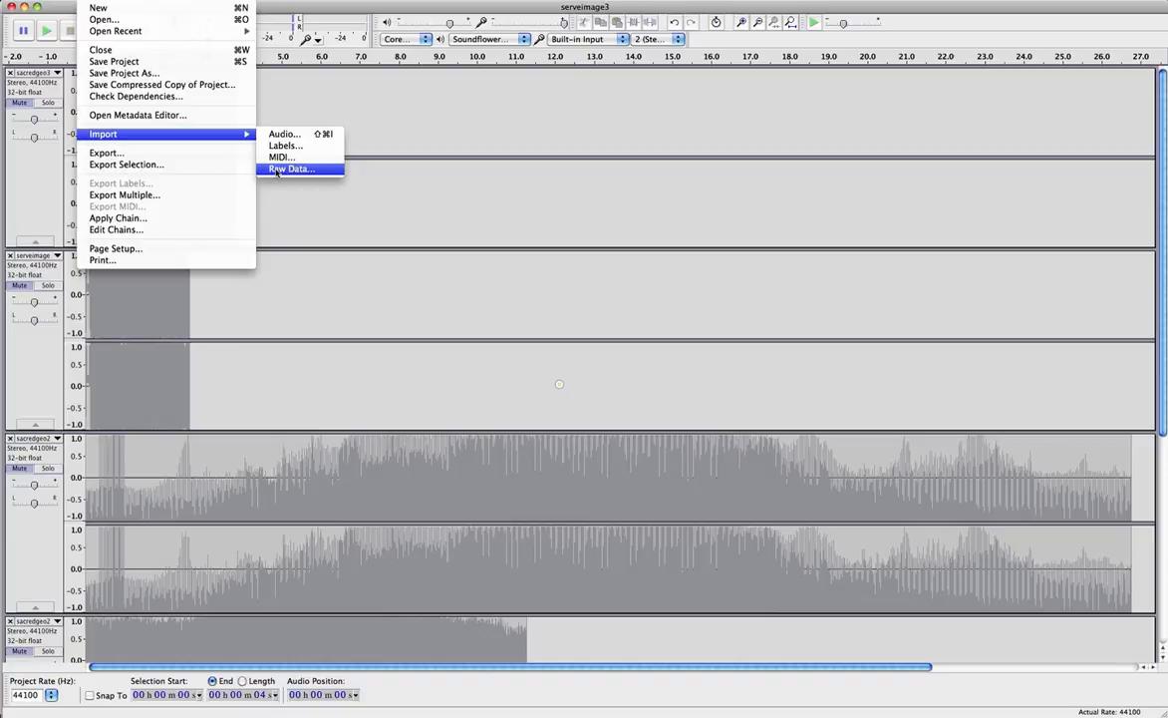
# Import raw data from the batch 2 folder, choosing serveimage3.jpf instead of serveimage3.gif.
pyautogui.click(280, 170)
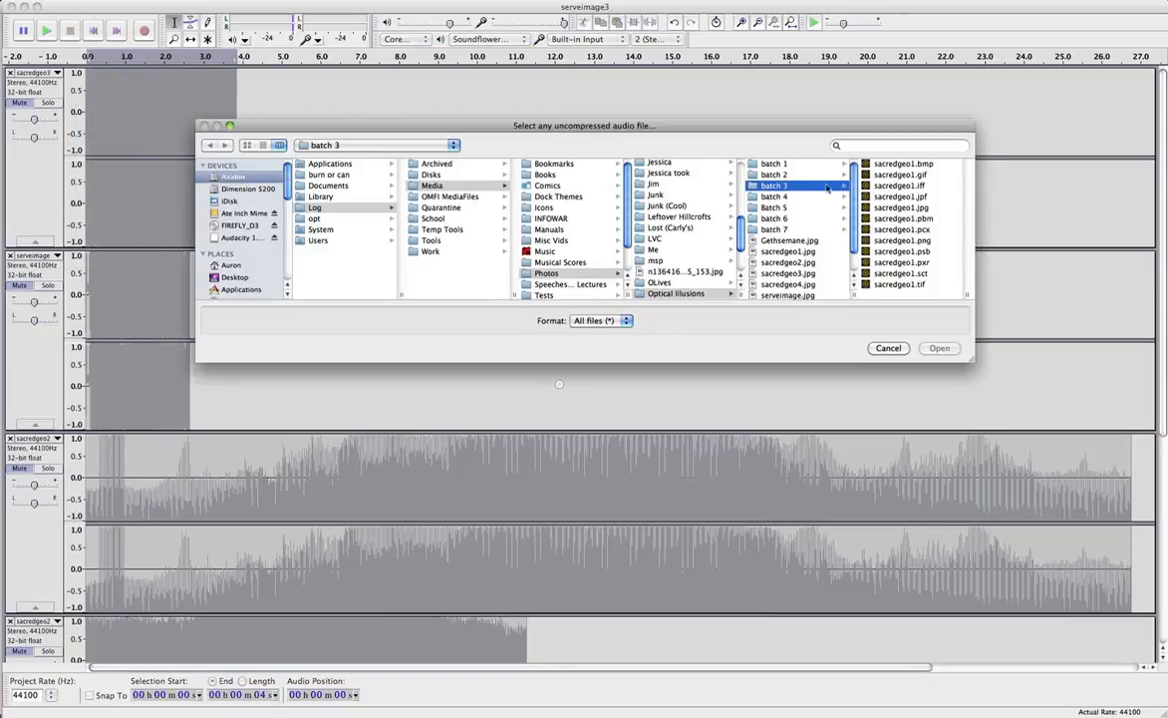
pyautogui.press('Up')
pyautogui.press('Up')
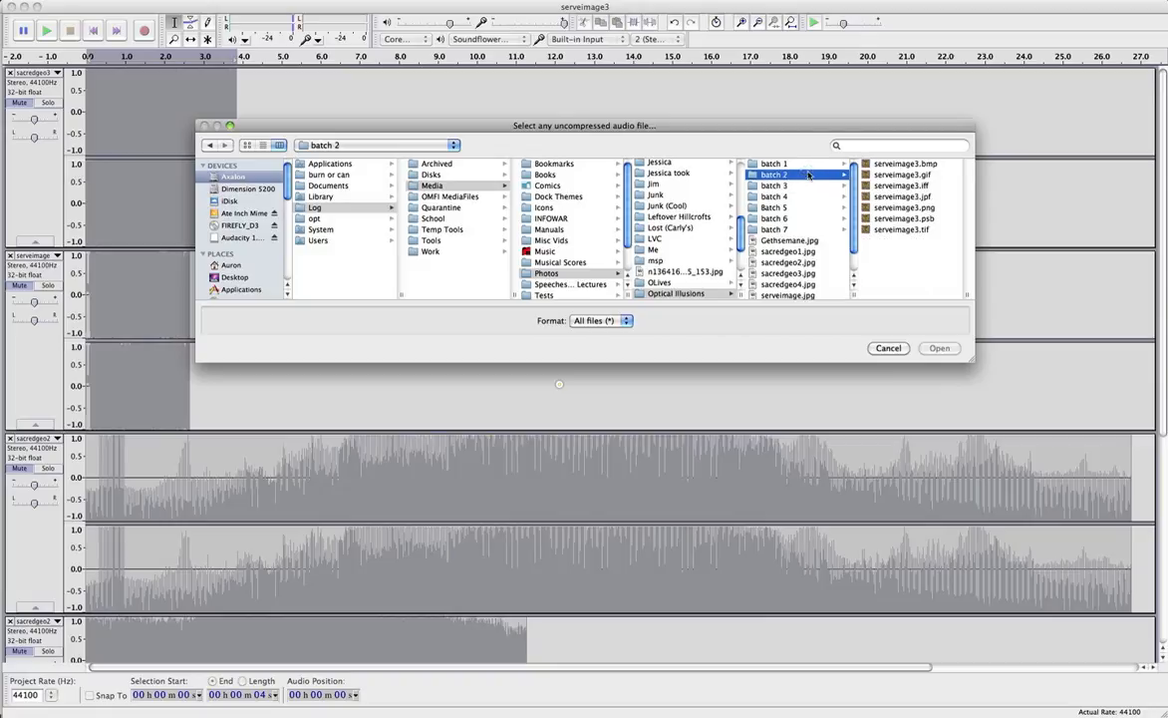
pyautogui.click(808, 174)
pyautogui.click(881, 175)
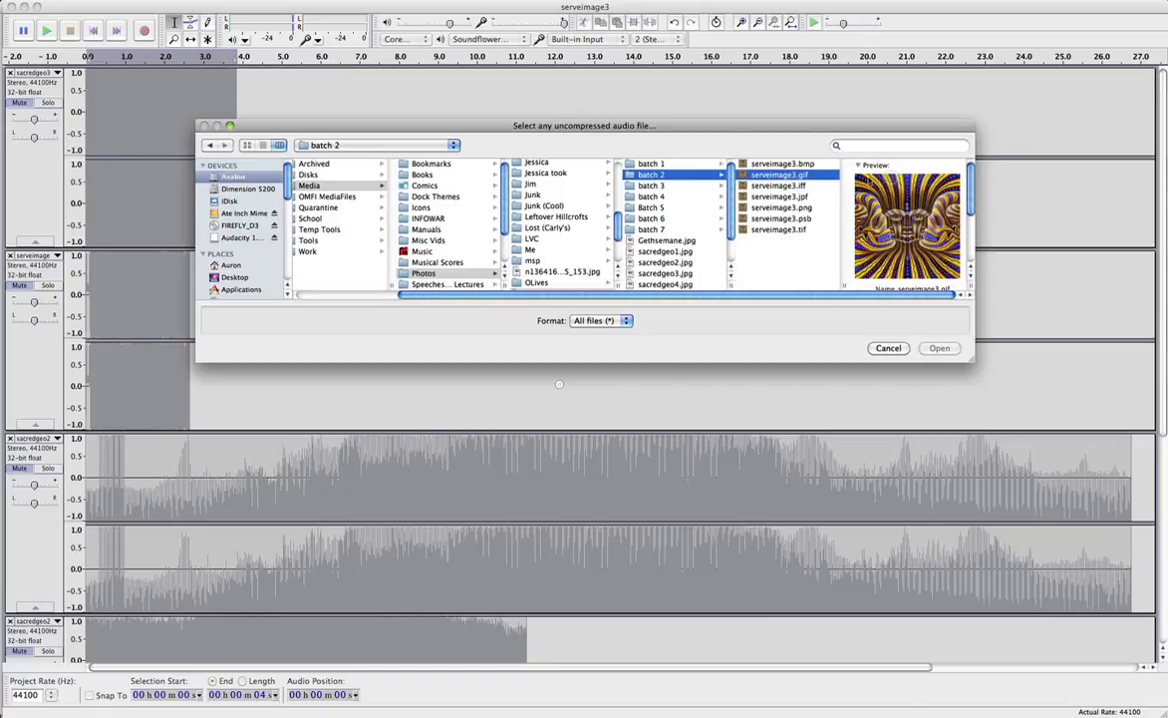
pyautogui.click(778, 197)
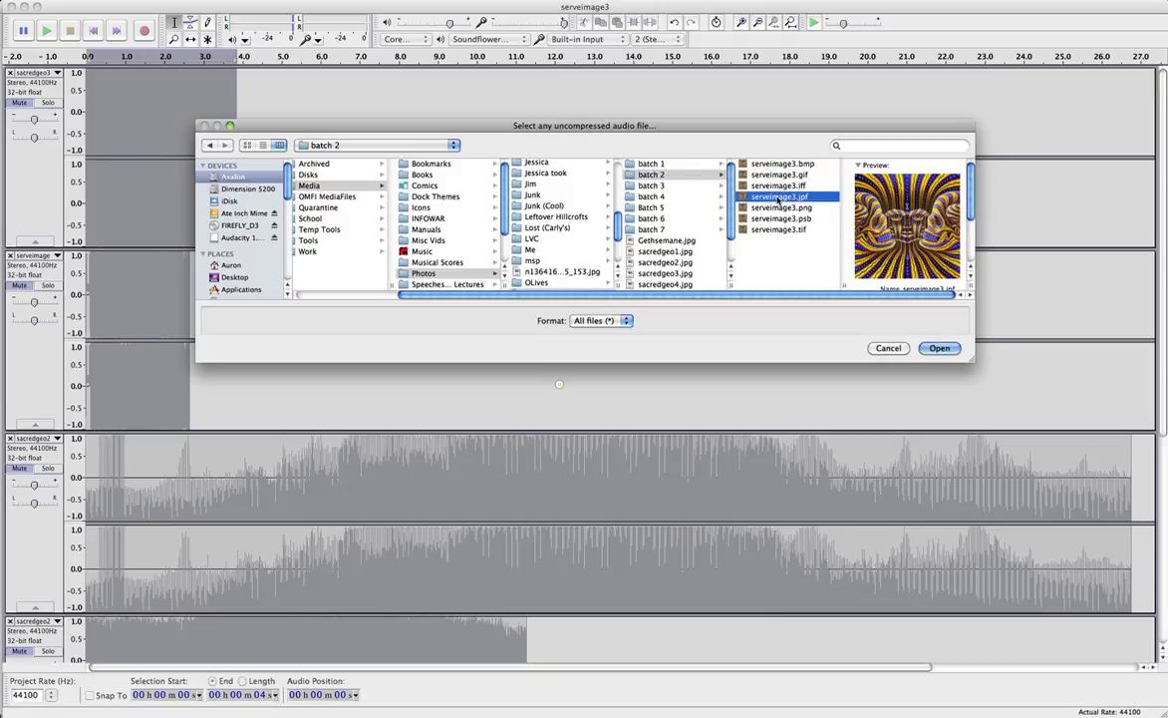
pyautogui.doubleClick(790, 166)
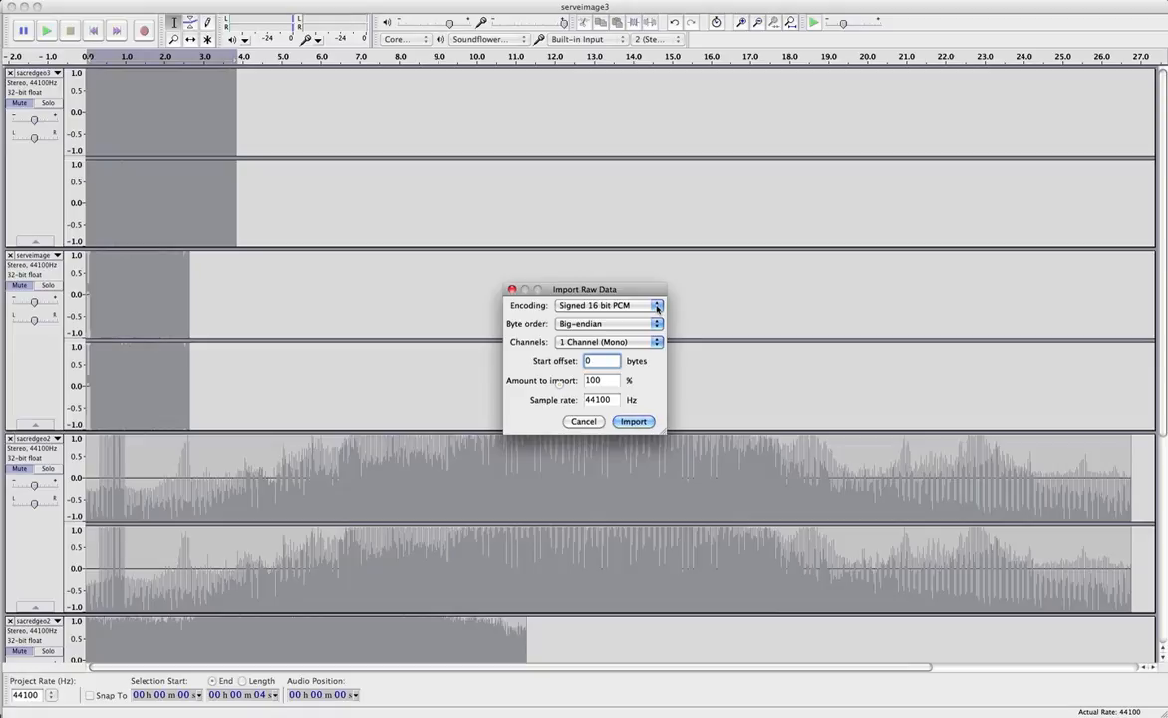
# Set the raw import to 2 Channels (Stereo) and import it as a new serveimage track.
pyautogui.click(656, 342)
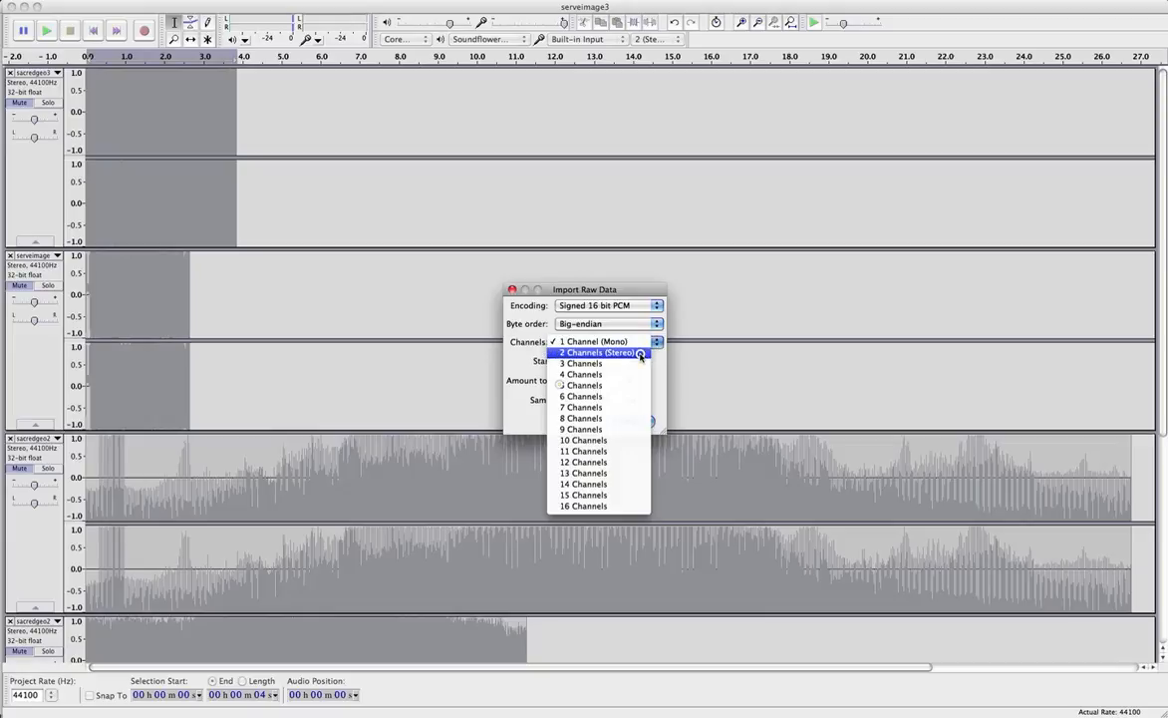
pyautogui.click(645, 352)
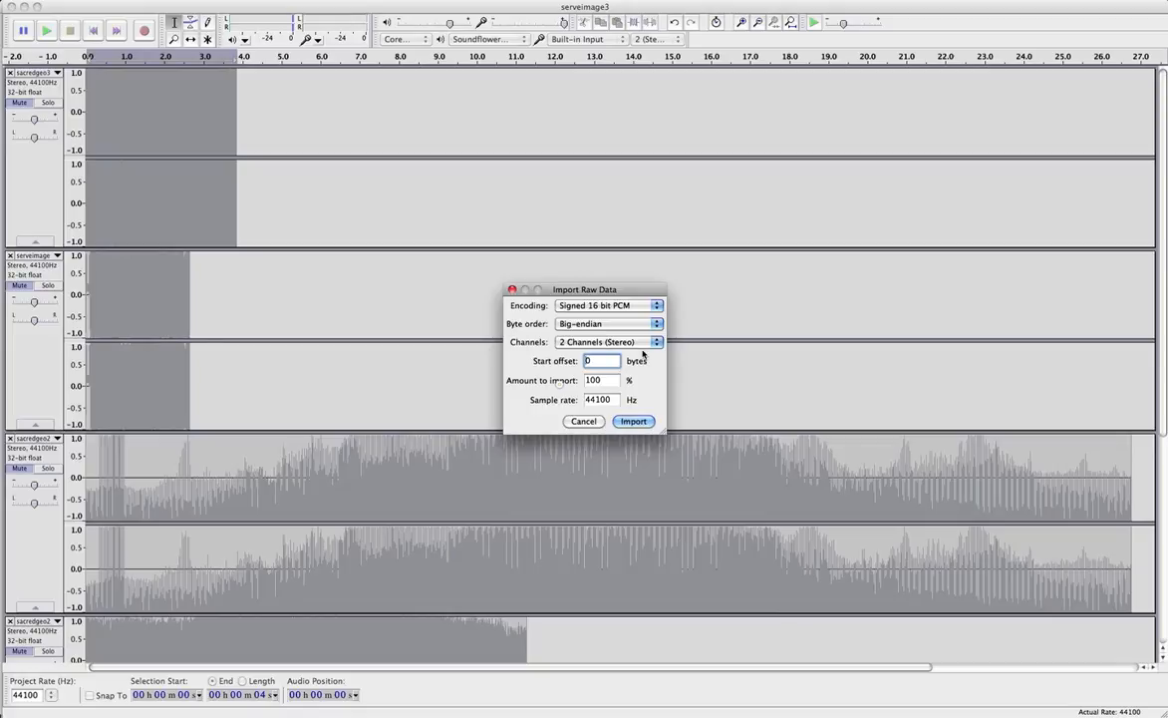
pyautogui.click(635, 422)
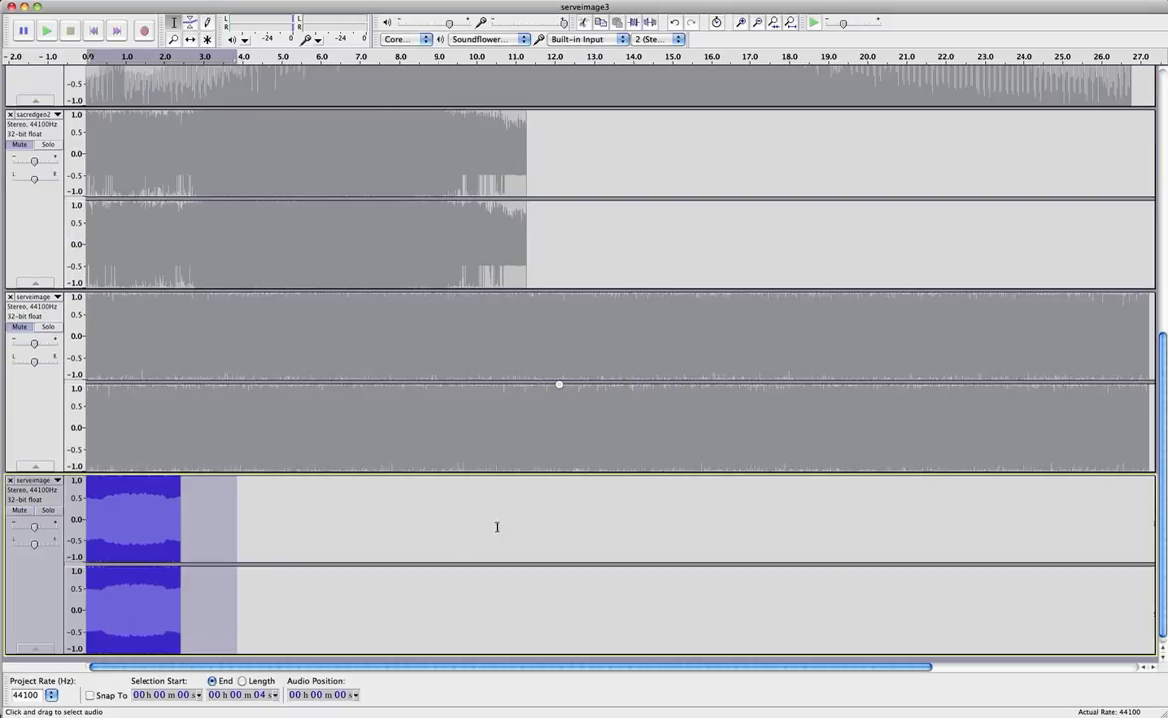
# Zoom the timeline in three times and scroll down to the new serveimage track.
pyautogui.click(741, 22)
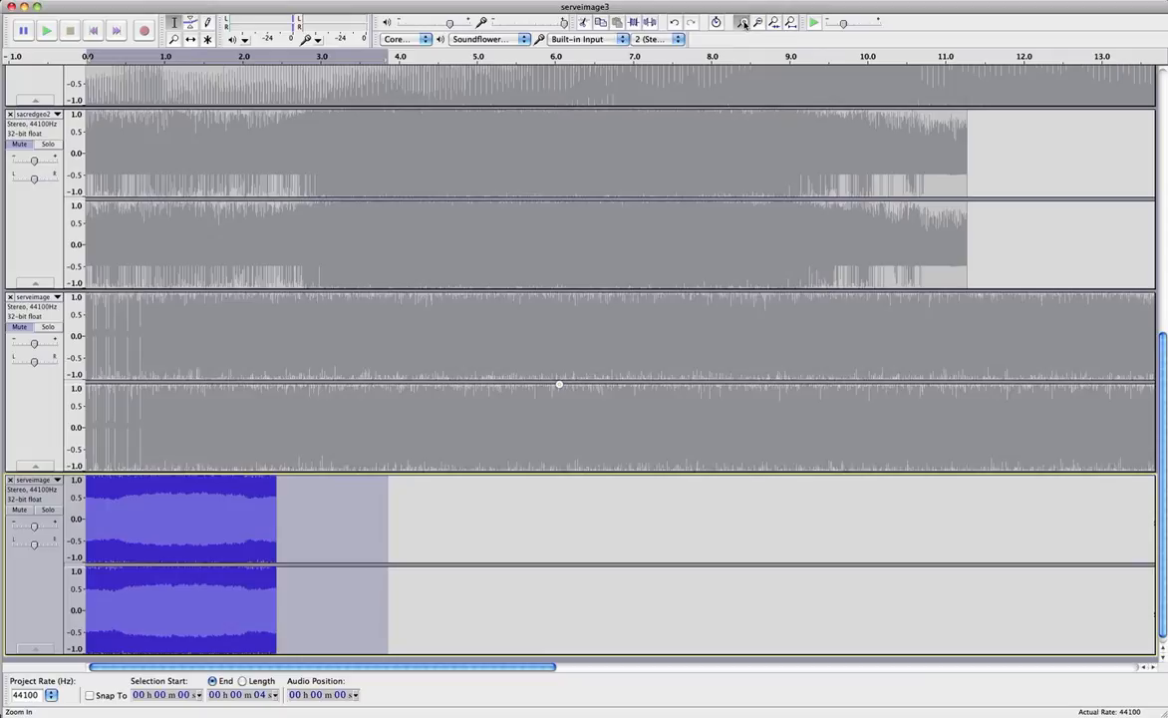
pyautogui.click(742, 22)
pyautogui.click(742, 22)
pyautogui.scroll(-1, 723, 286)
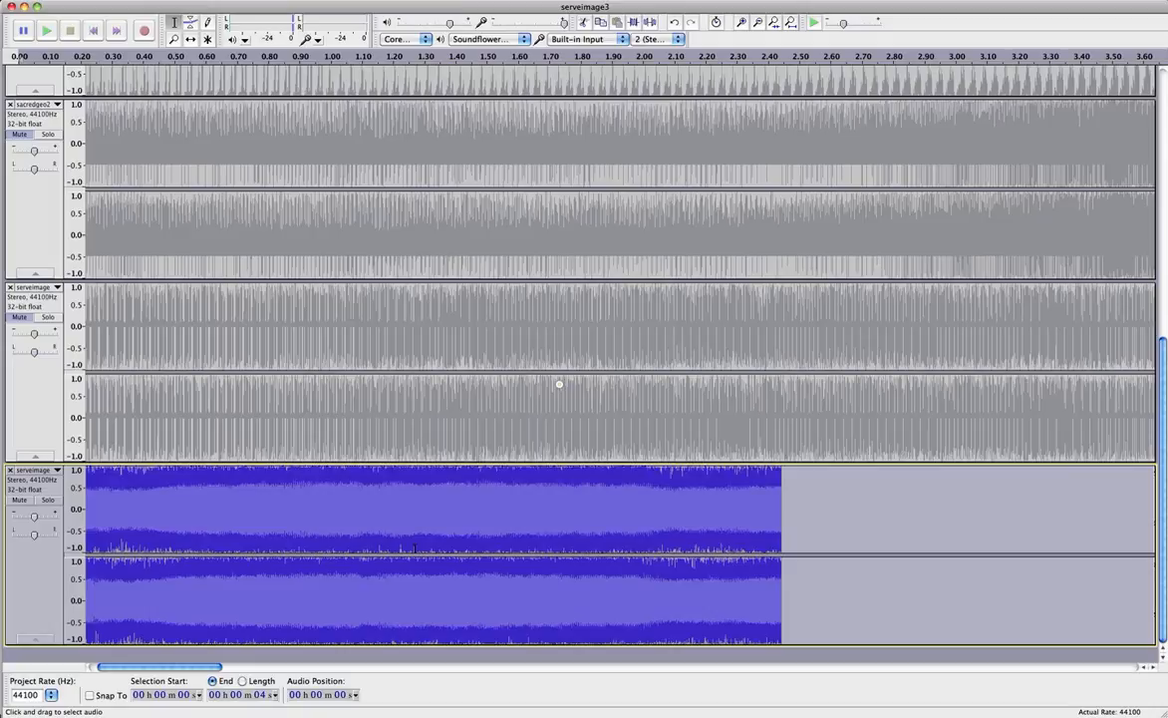
# Solo the newly imported bottom track and play it briefly.
pyautogui.click(55, 501)
pyautogui.click(46, 31)
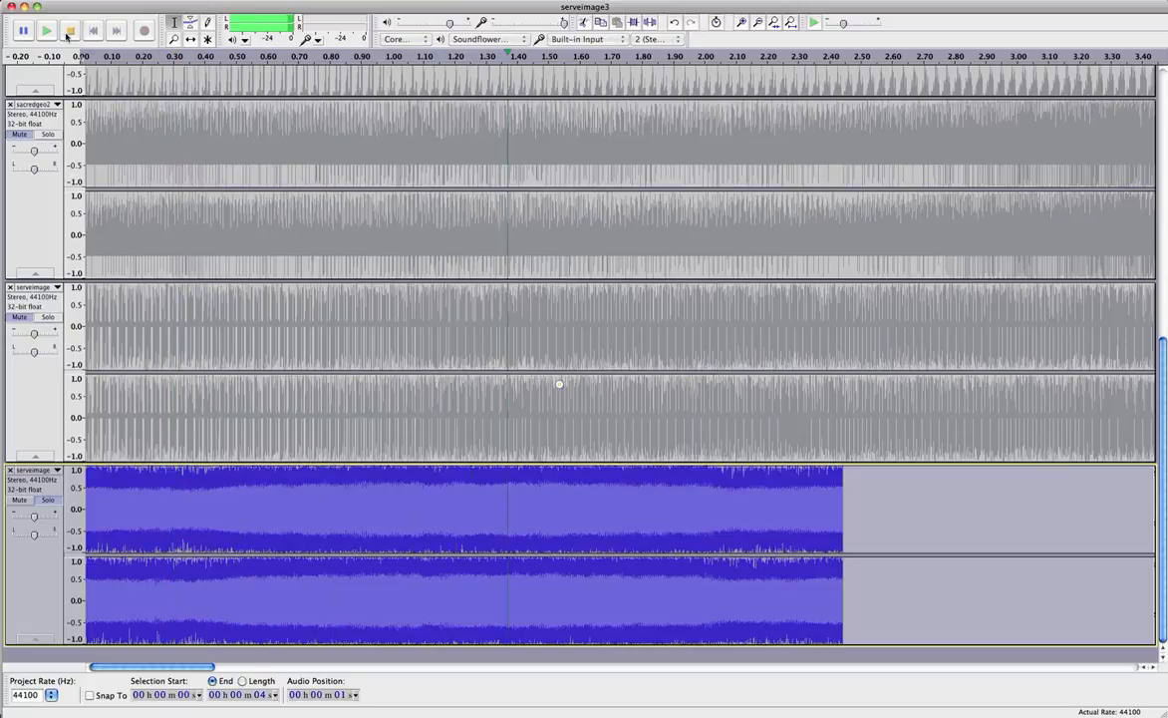
pyautogui.click(68, 32)
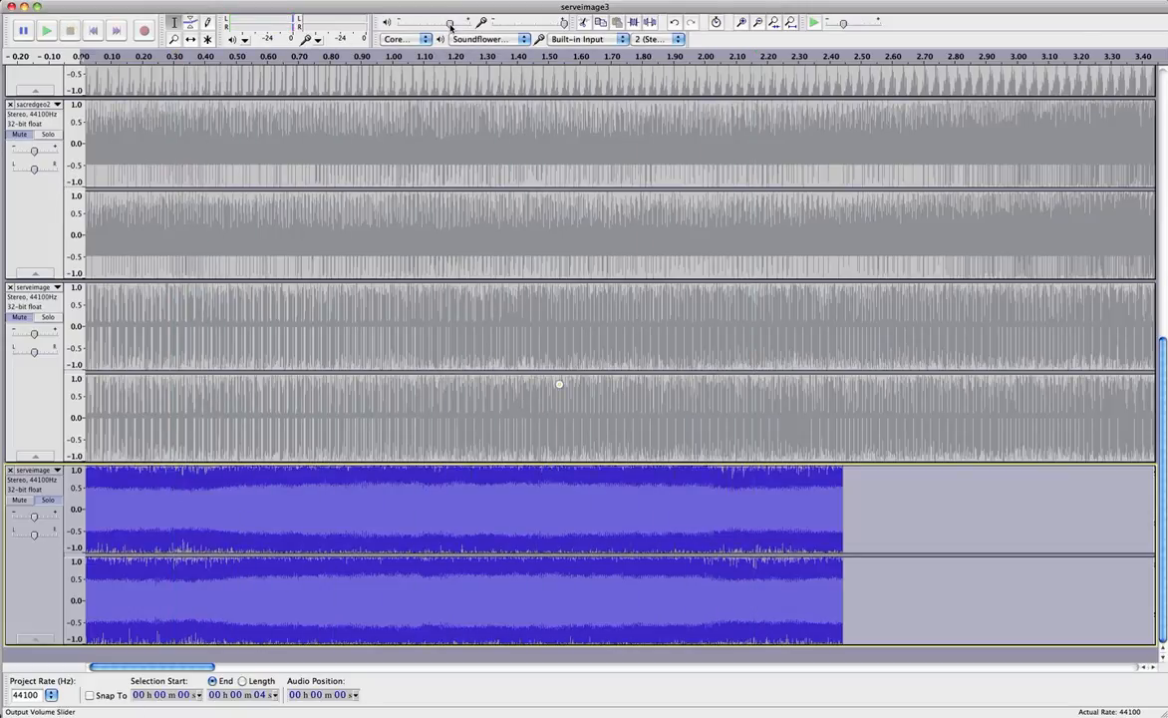
# Lower the output volume to about 0.6, leaving the bottom track unmuted after toggling Mute.
pyautogui.moveTo(450, 23); pyautogui.dragTo(424, 28)
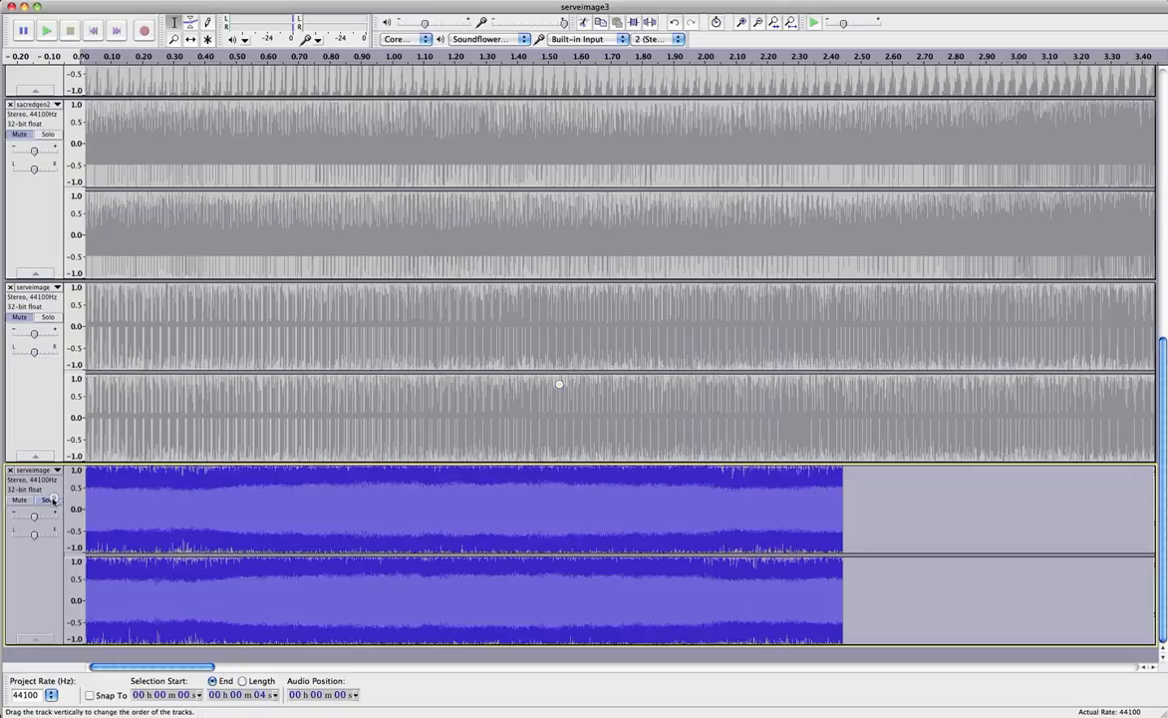
pyautogui.click(21, 499)
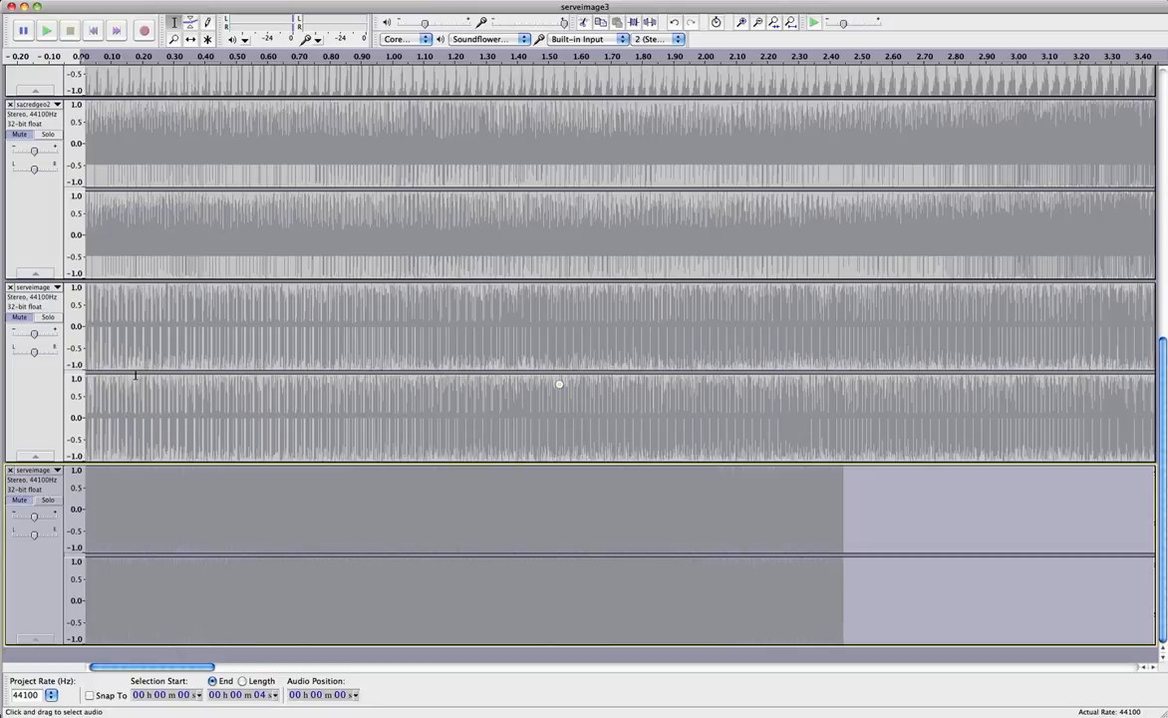
pyautogui.click(21, 499)
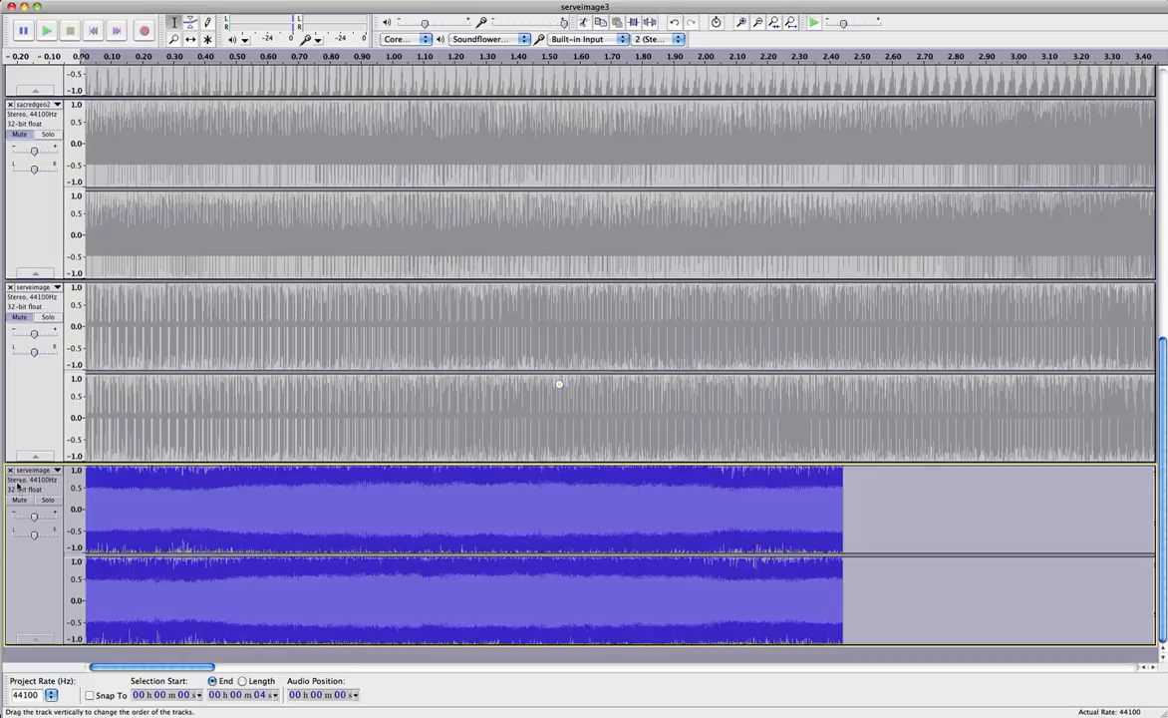
pyautogui.scroll(3, 112, 439)
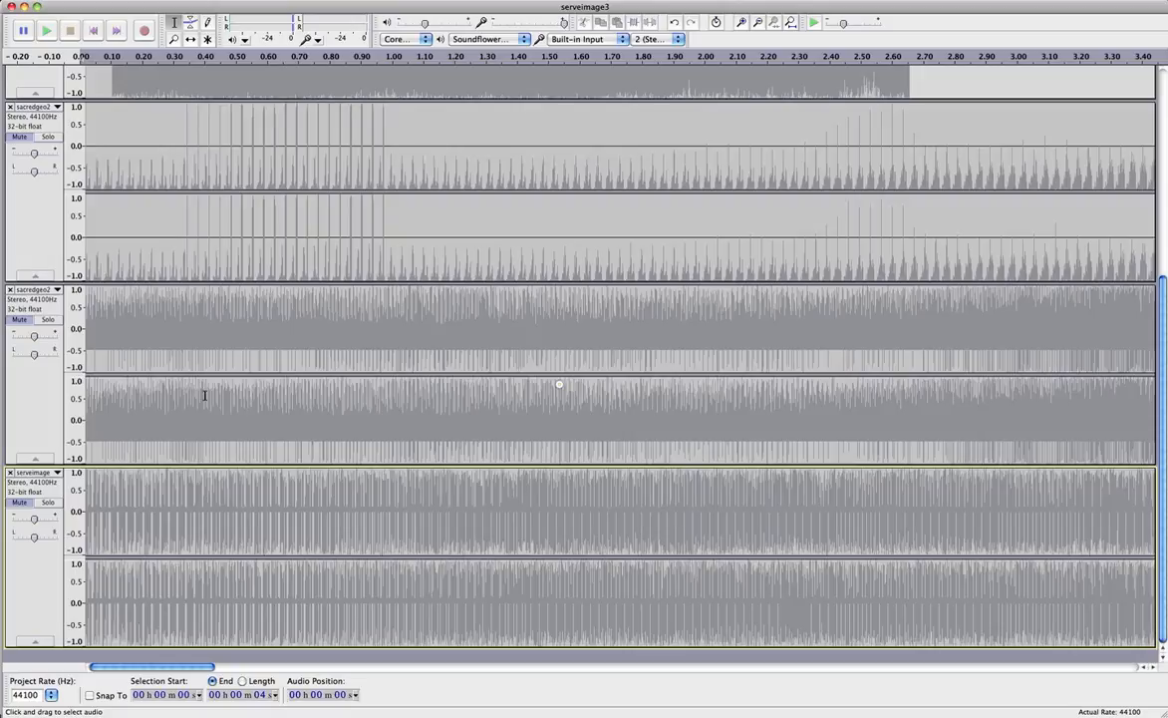
# Zoom the timeline out twice so the ruler spans about 13 seconds.
pyautogui.scroll(8, 213, 405)
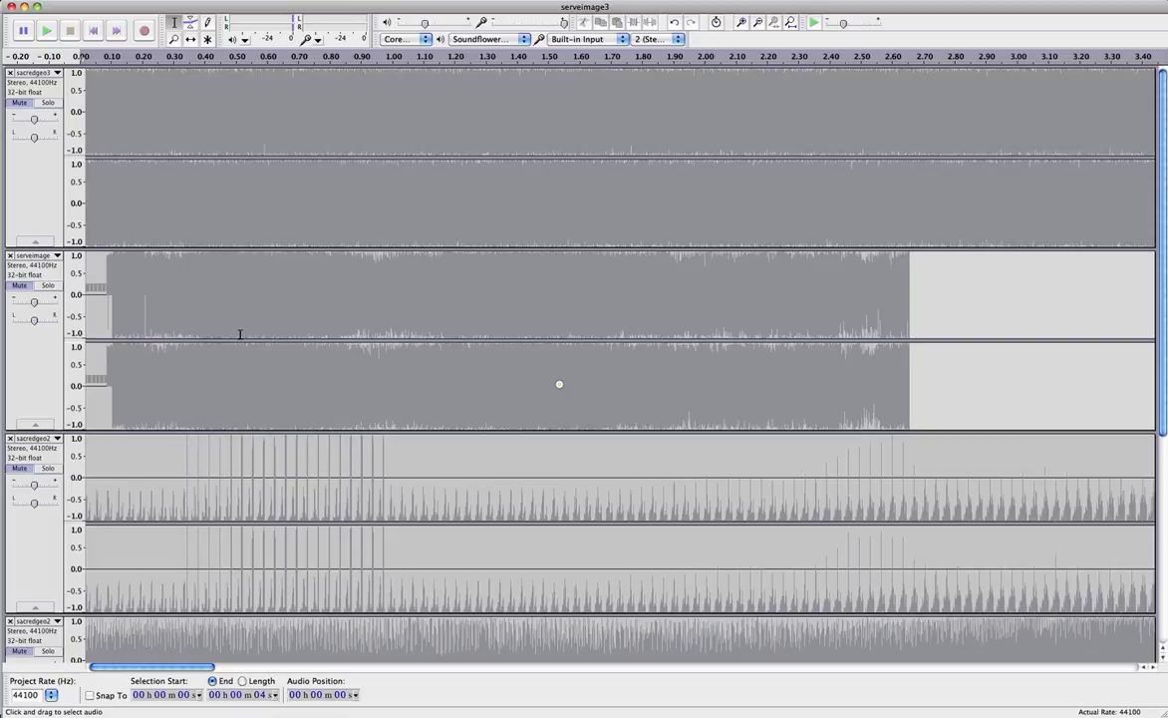
pyautogui.click(758, 23)
pyautogui.click(758, 23)
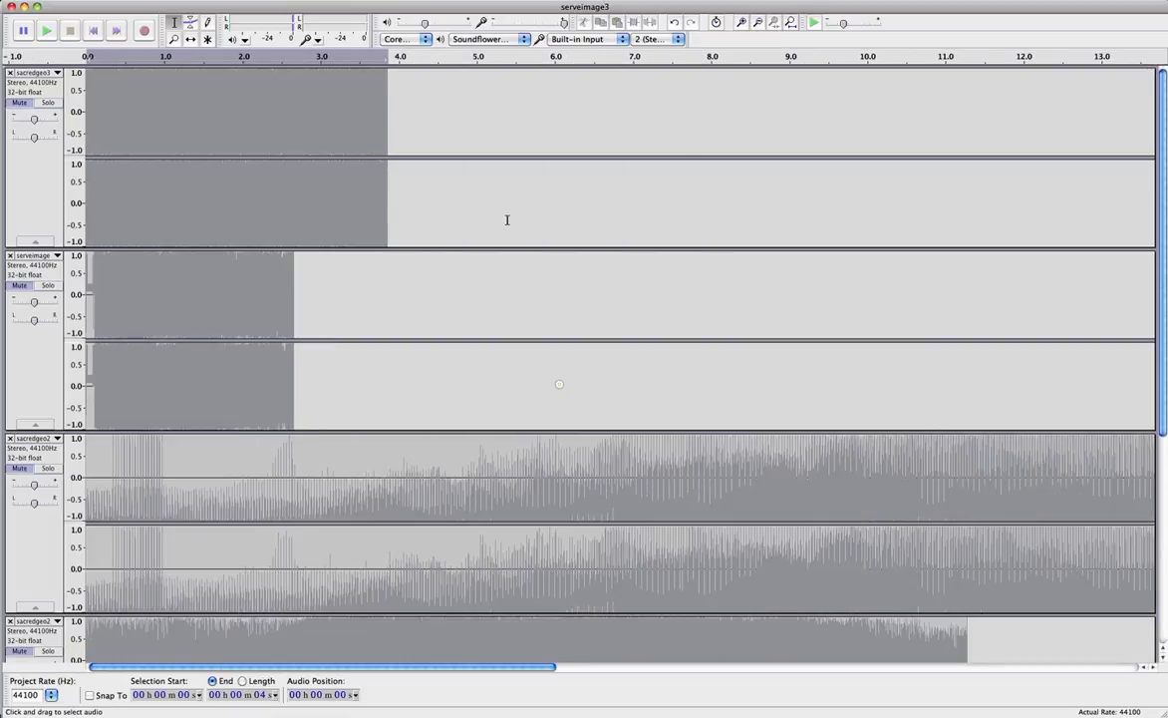
pyautogui.scroll(-5, 361, 213)
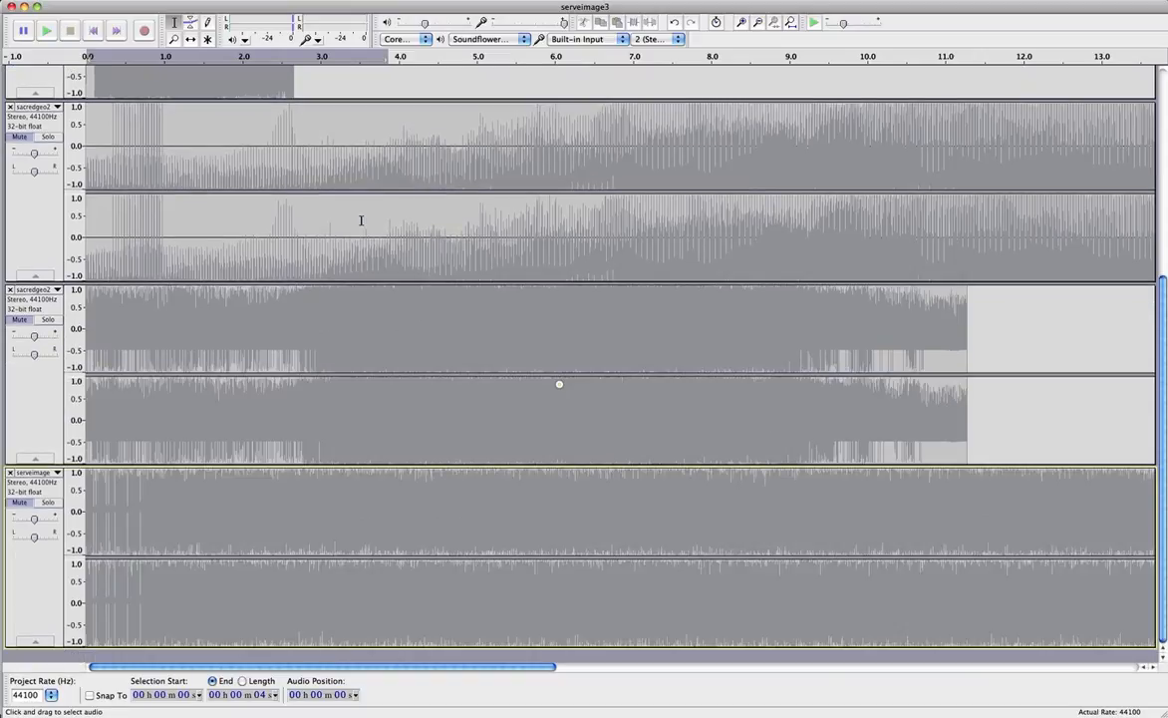
# Unmute and play the bottom serveimage track, then mute it and replay from 3.8 seconds.
pyautogui.click(27, 502)
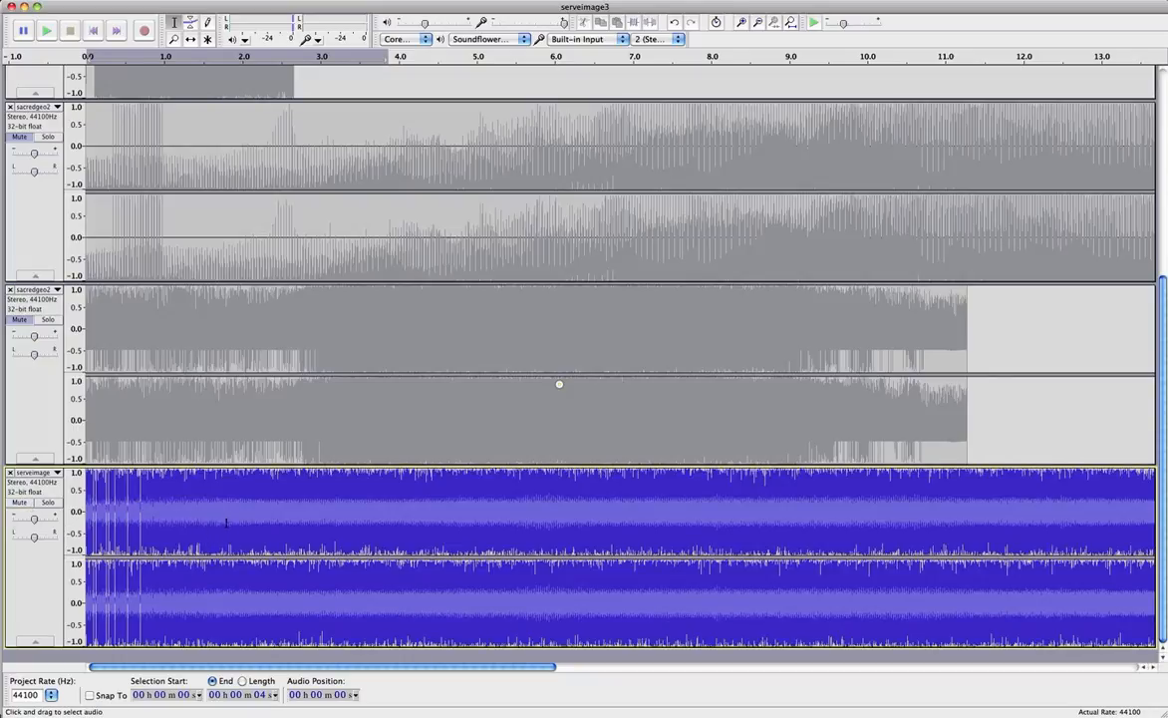
pyautogui.click(46, 31)
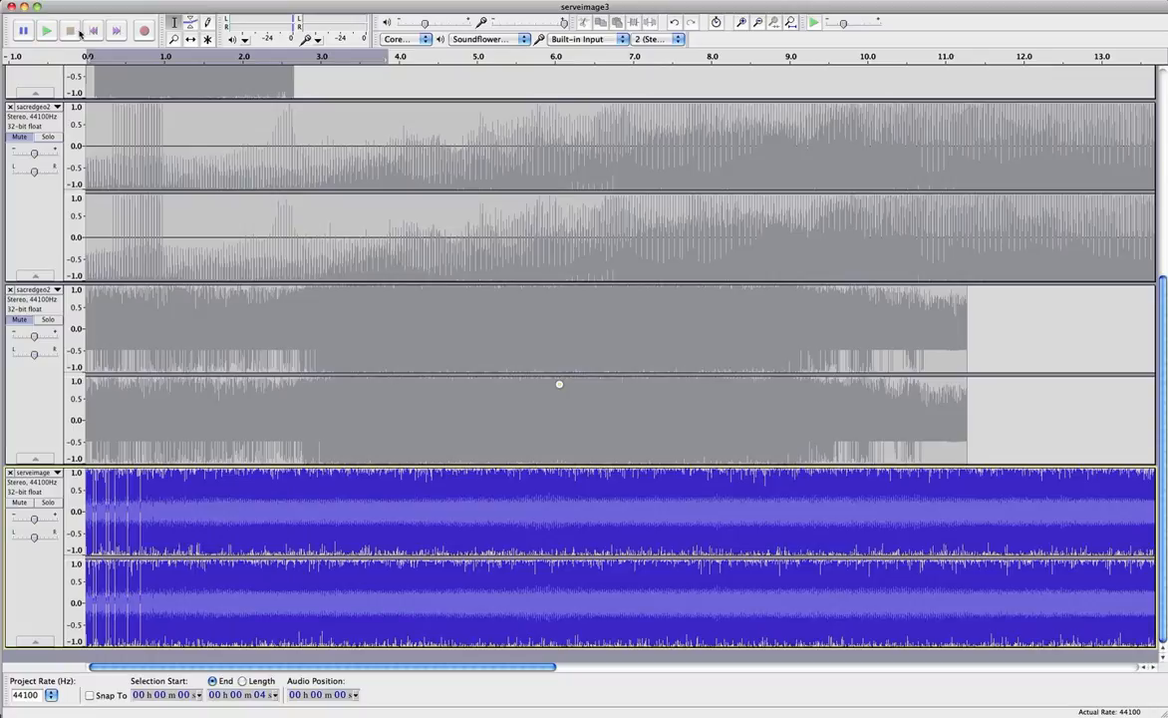
pyautogui.click(20, 502)
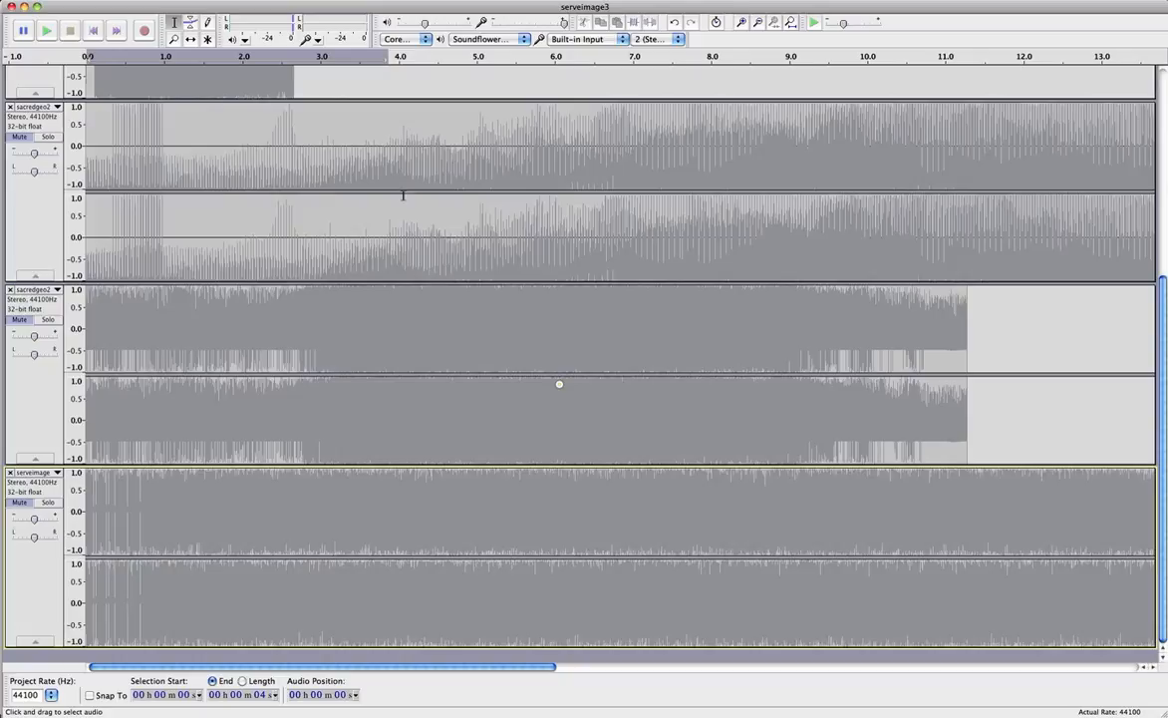
pyautogui.click(365, 57)
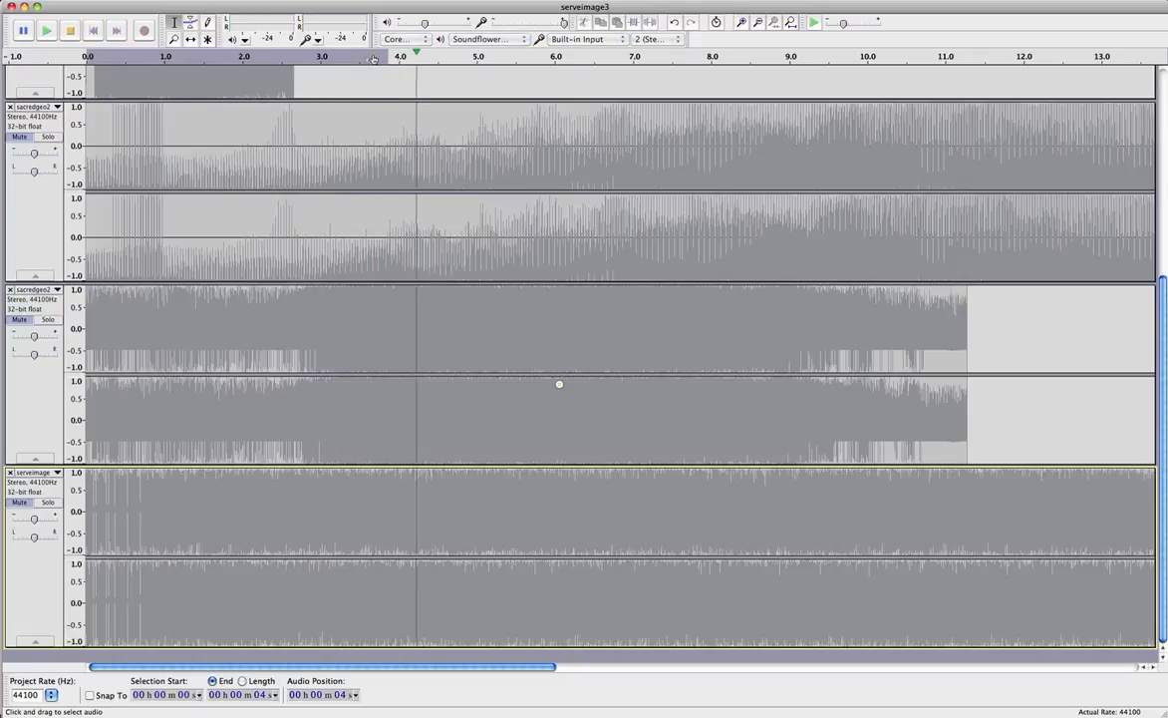
# Stop playback and place the edit point at about 1.3, 1.8, 5.5, then 11.8 seconds.
pyautogui.click(72, 31)
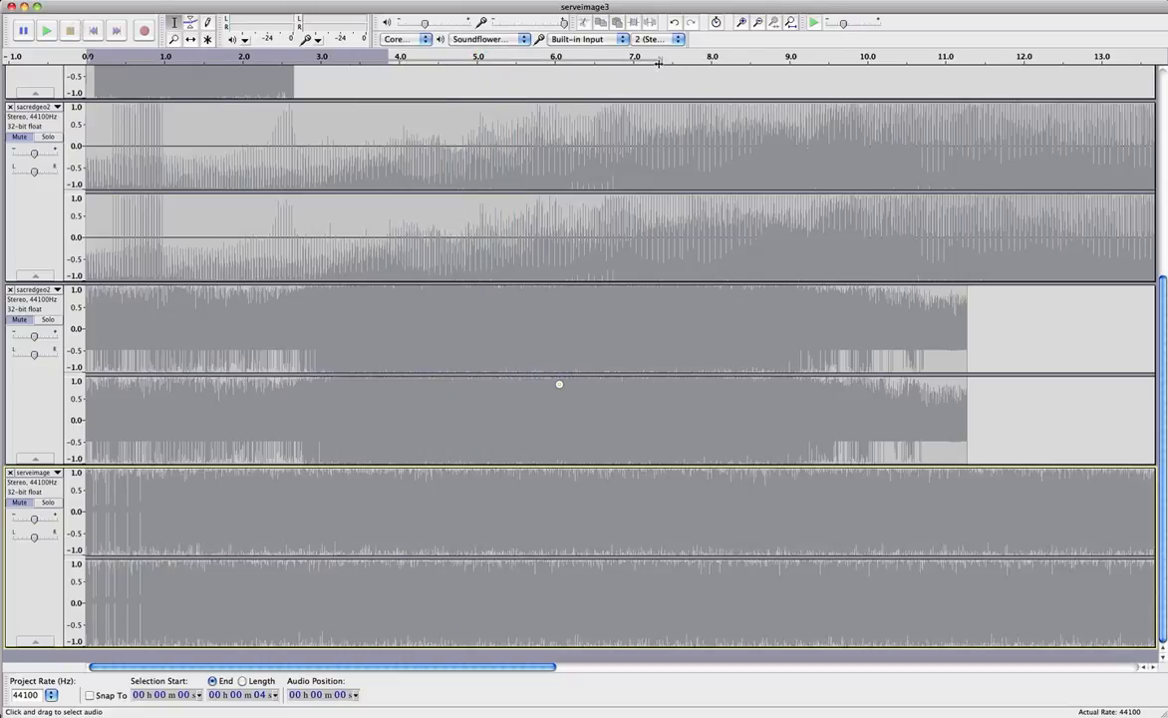
pyautogui.click(189, 551)
pyautogui.click(225, 525)
pyautogui.click(518, 533)
pyautogui.click(1012, 528)
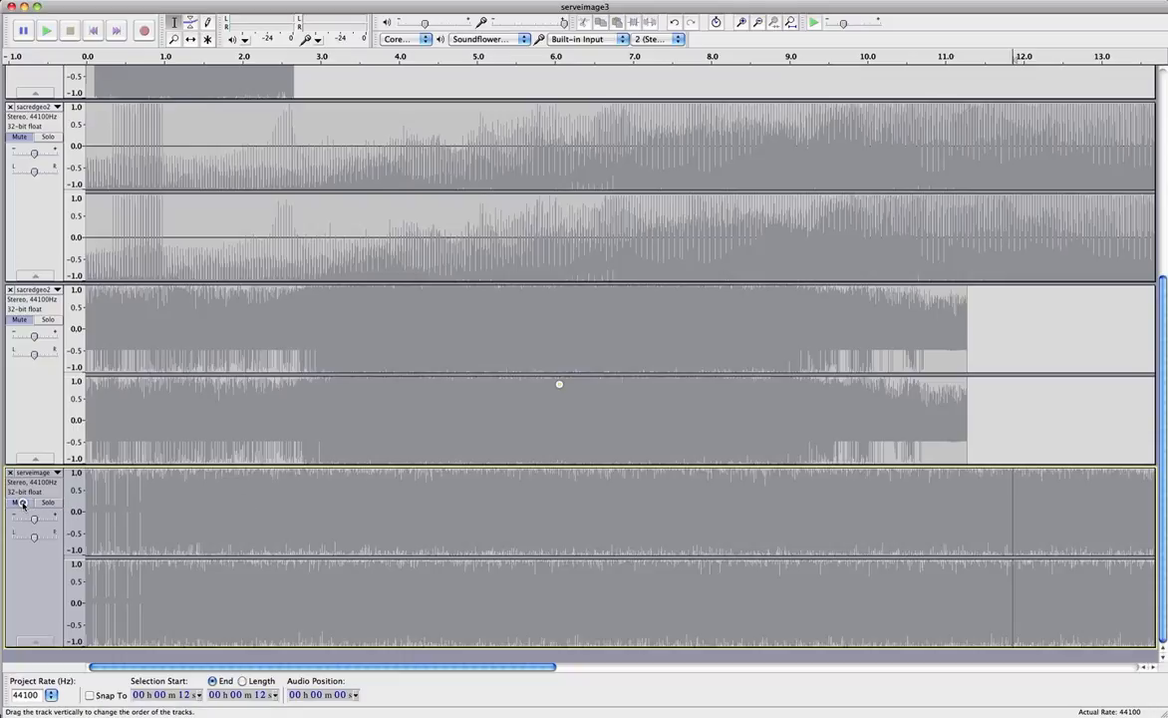
# Select and unmute the bottom serveimage track, play it from the start, stop, then mute it.
pyautogui.click(20, 468)
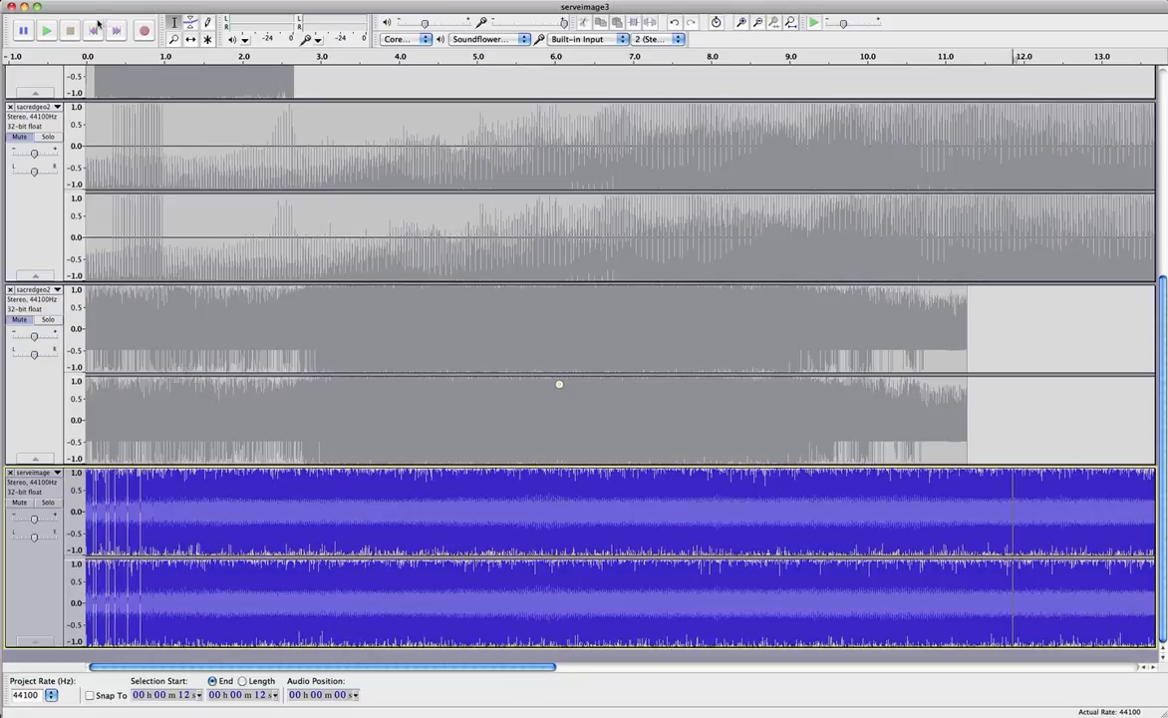
pyautogui.click(46, 30)
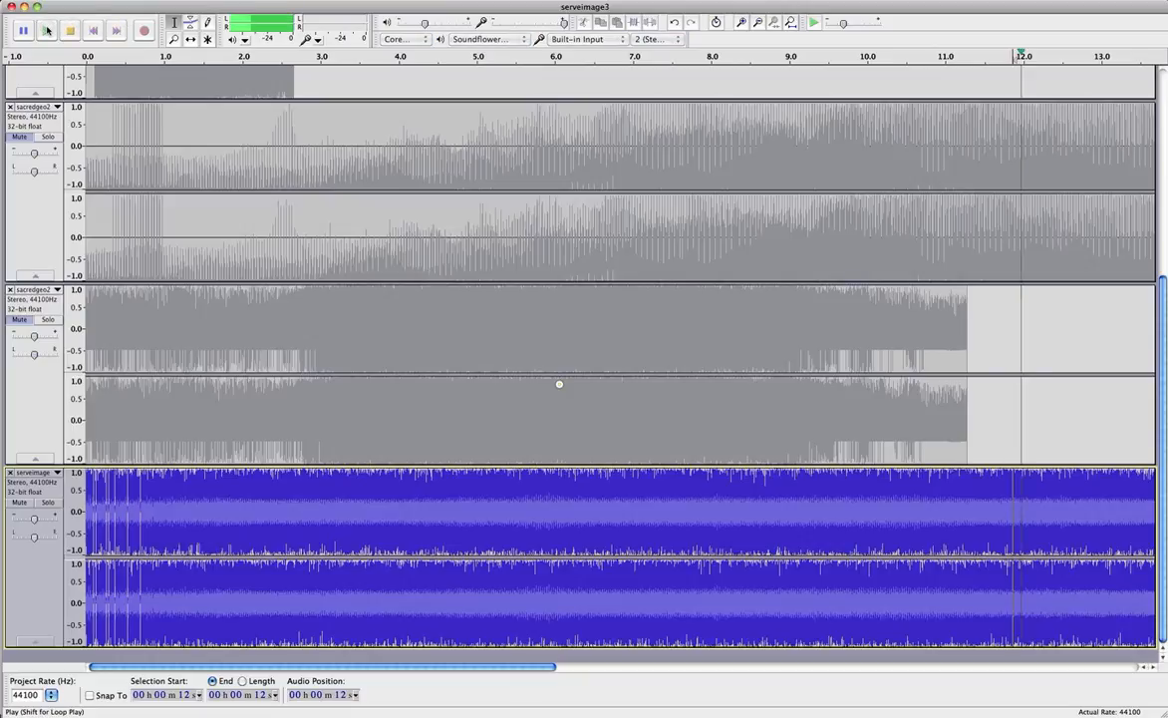
pyautogui.click(93, 30)
pyautogui.click(46, 30)
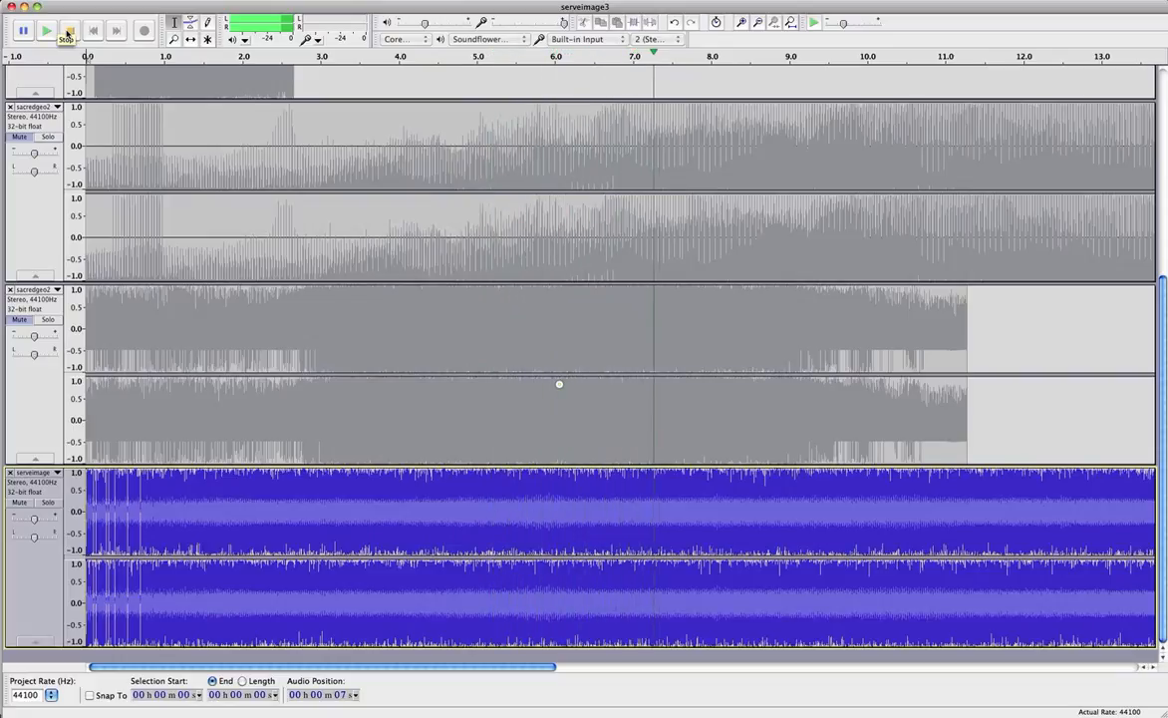
pyautogui.click(68, 32)
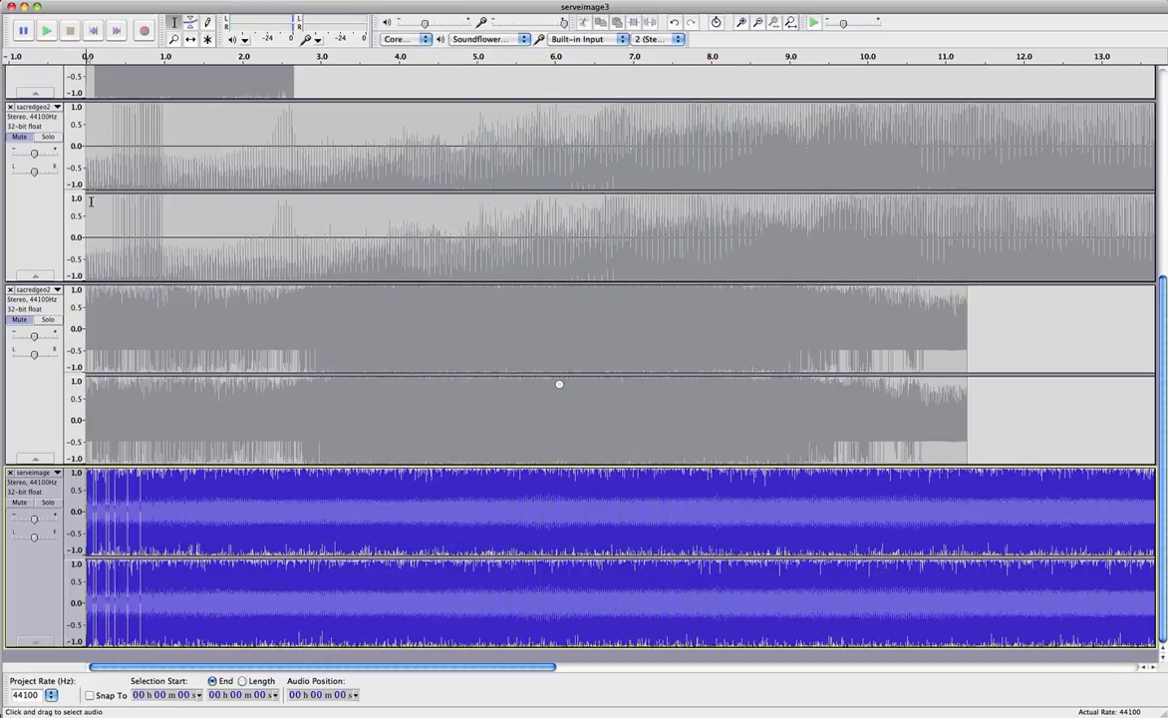
pyautogui.click(19, 502)
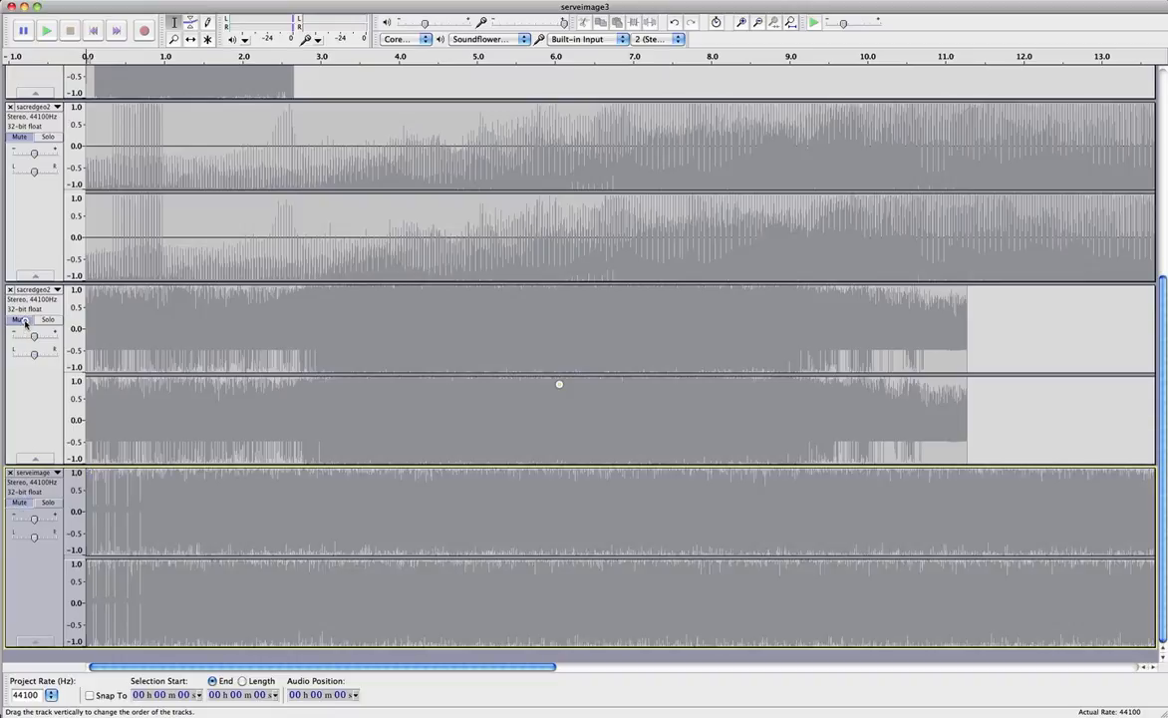
# Unmute the middle sacredgeo2 track, play about 10 seconds, stop, then mute it again.
pyautogui.click(22, 320)
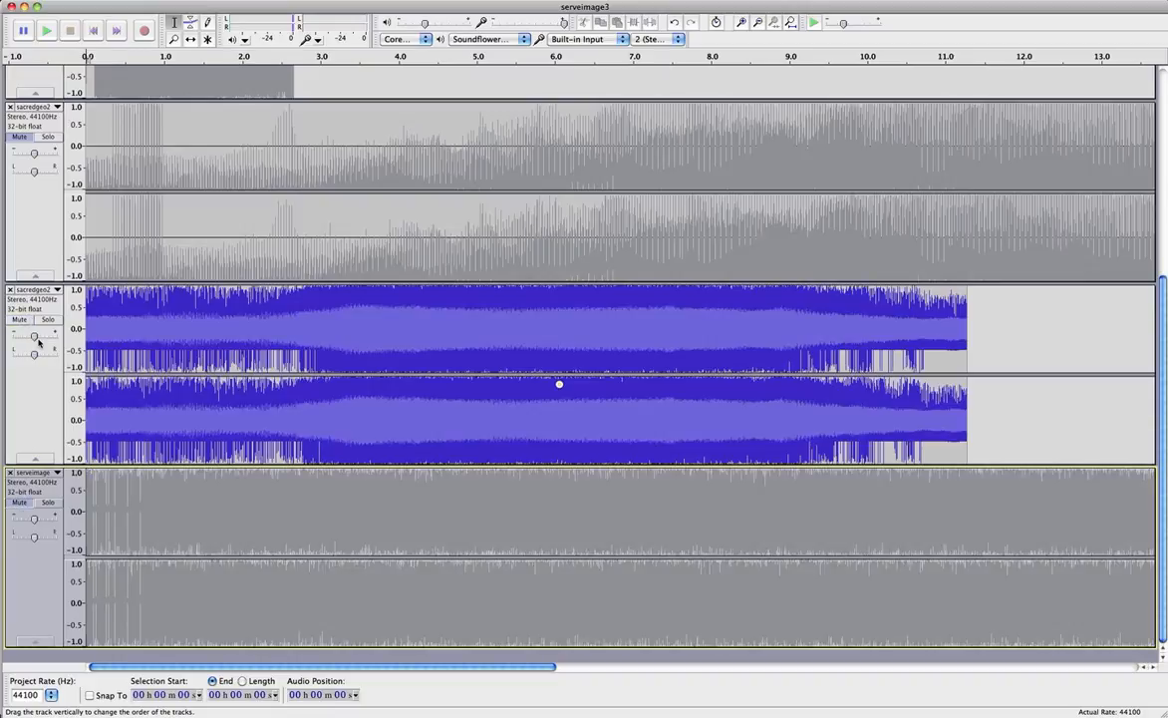
pyautogui.click(49, 31)
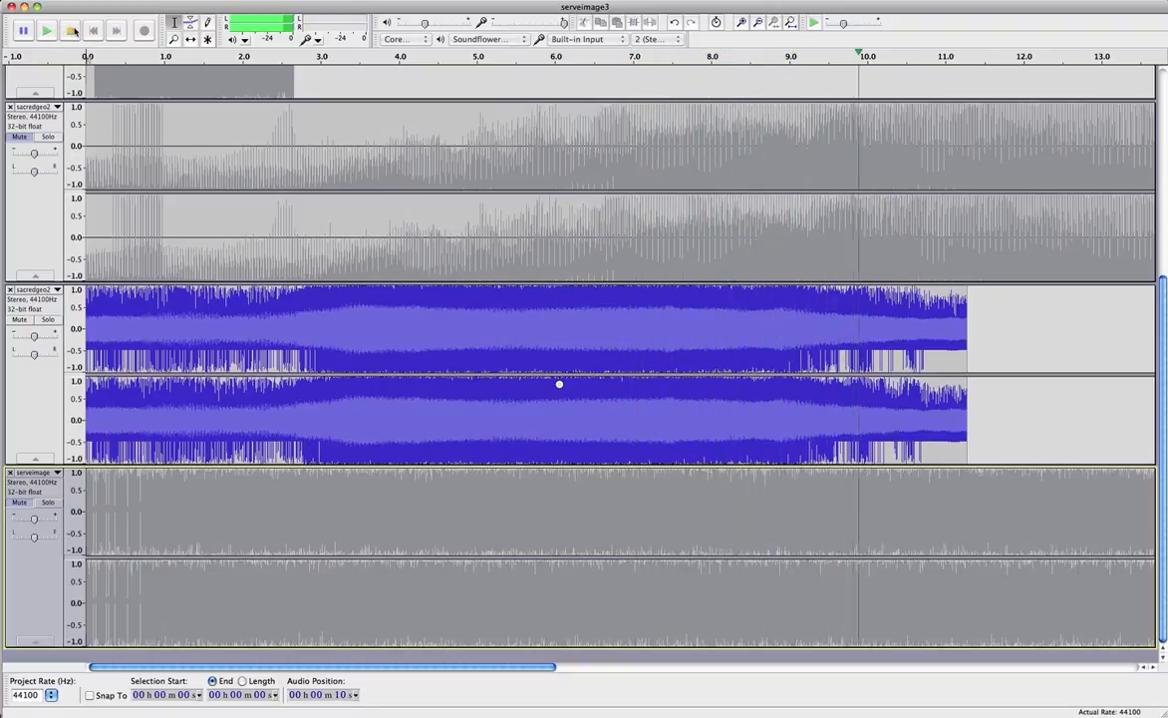
pyautogui.click(73, 31)
pyautogui.click(16, 318)
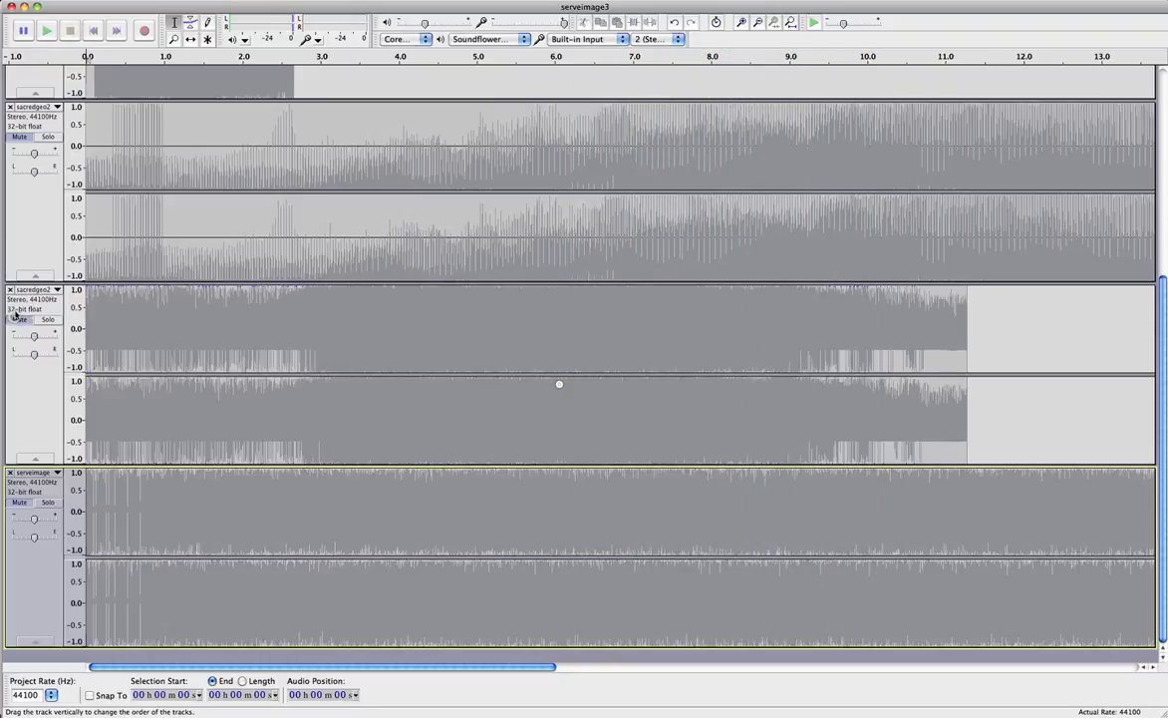
# Unmute the long sacredgeo2 track, play it, stop, and scroll back to the start.
pyautogui.scroll(5, 18, 263)
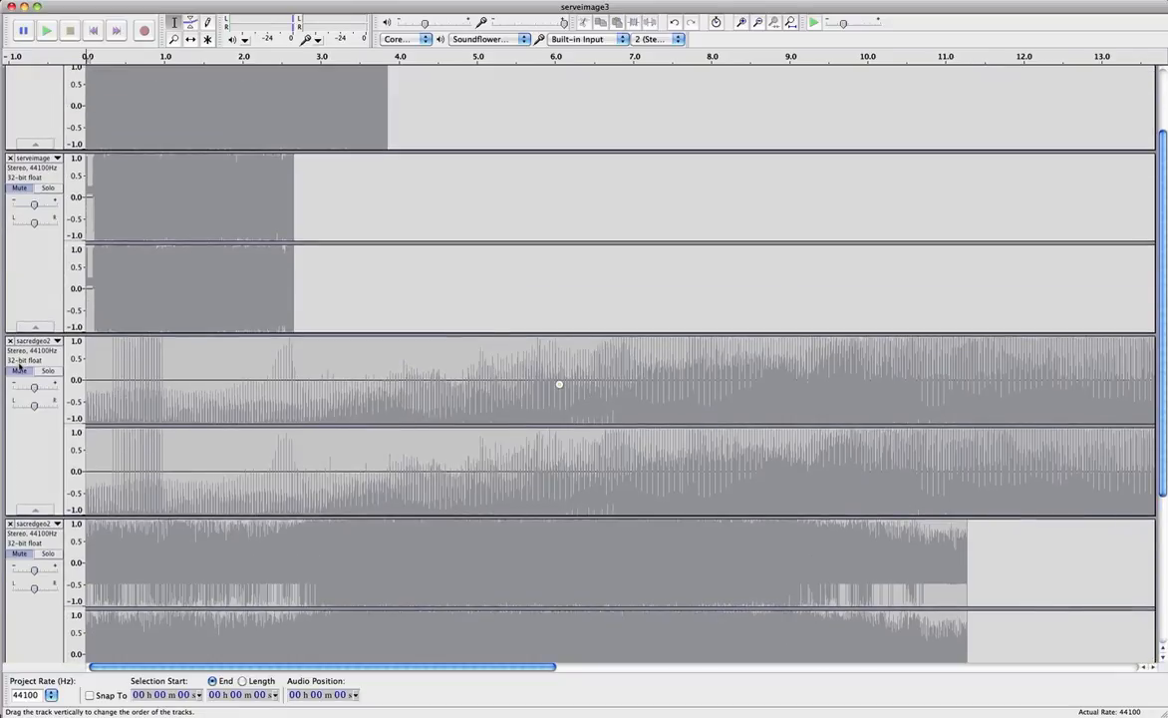
pyautogui.click(19, 370)
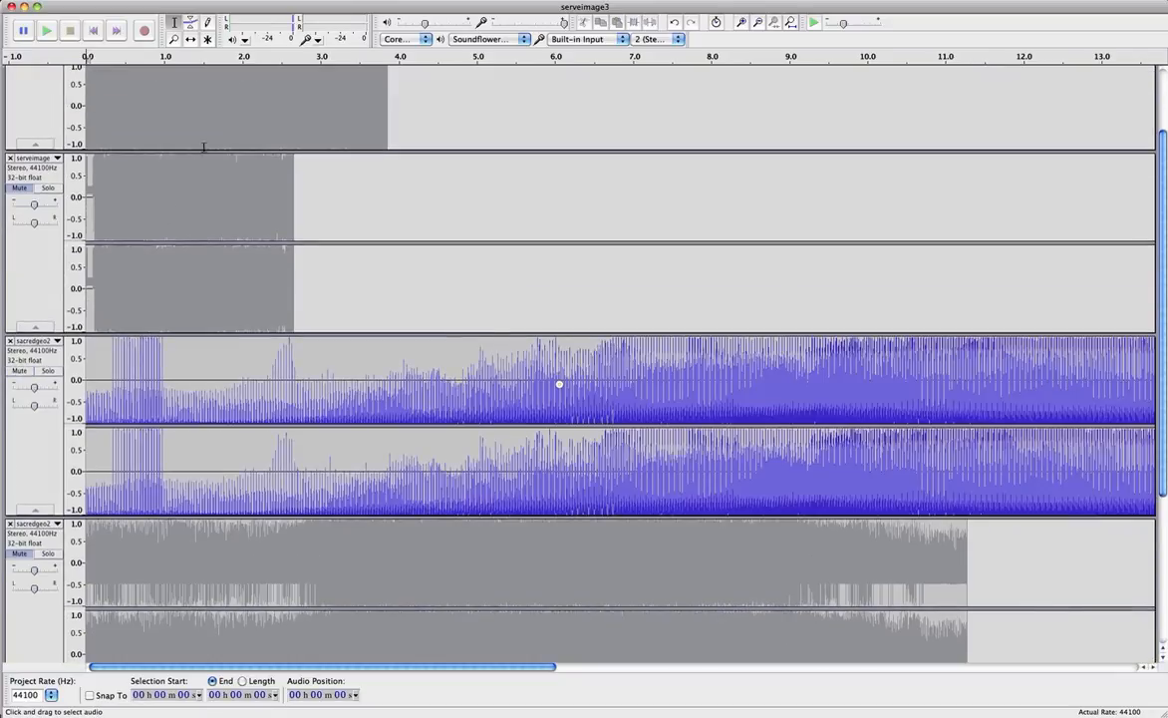
pyautogui.click(46, 31)
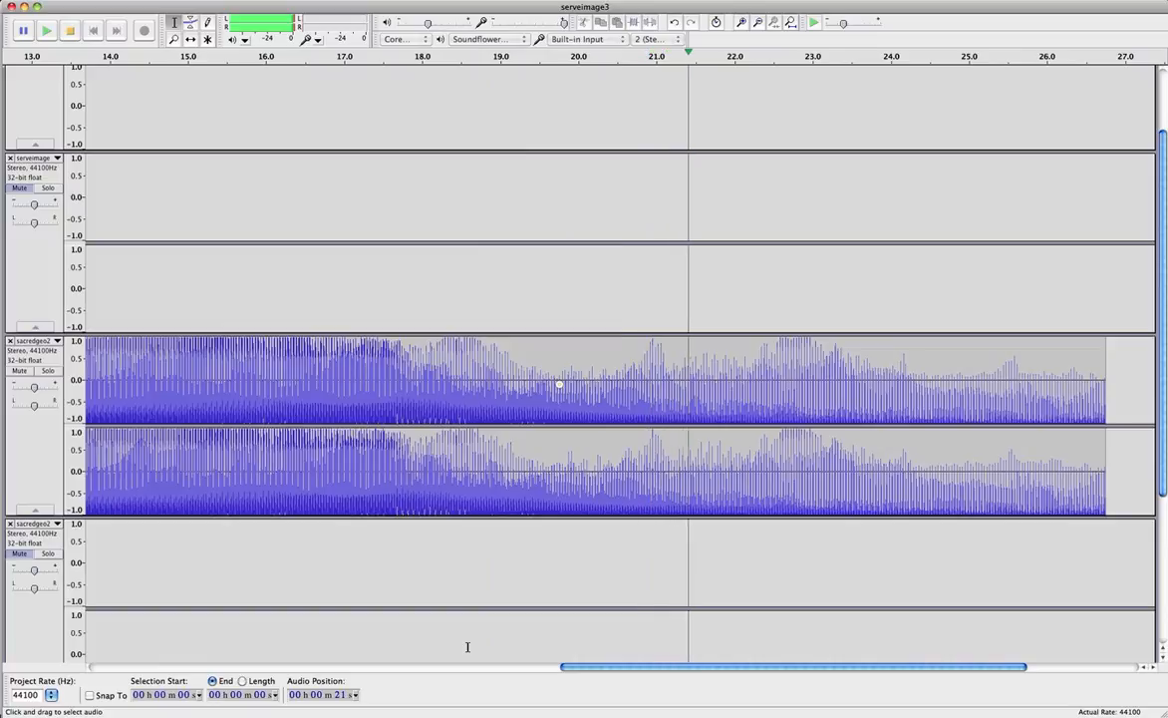
pyautogui.click(73, 32)
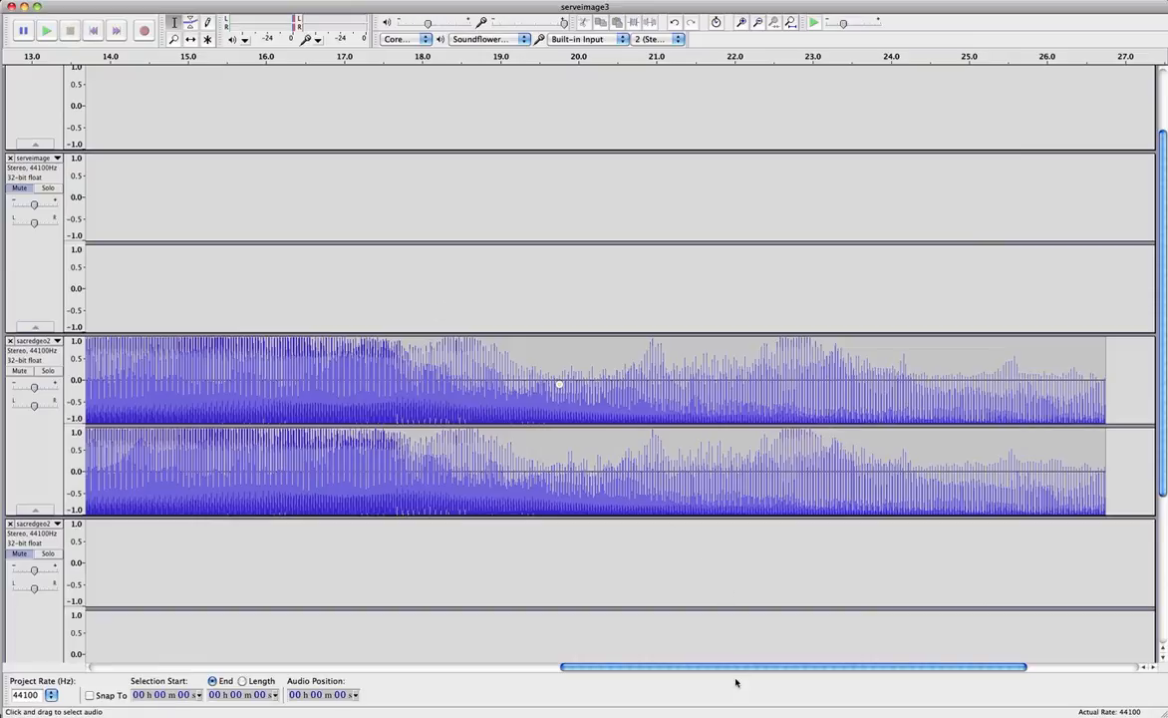
pyautogui.moveTo(536, 664); pyautogui.dragTo(181, 665)
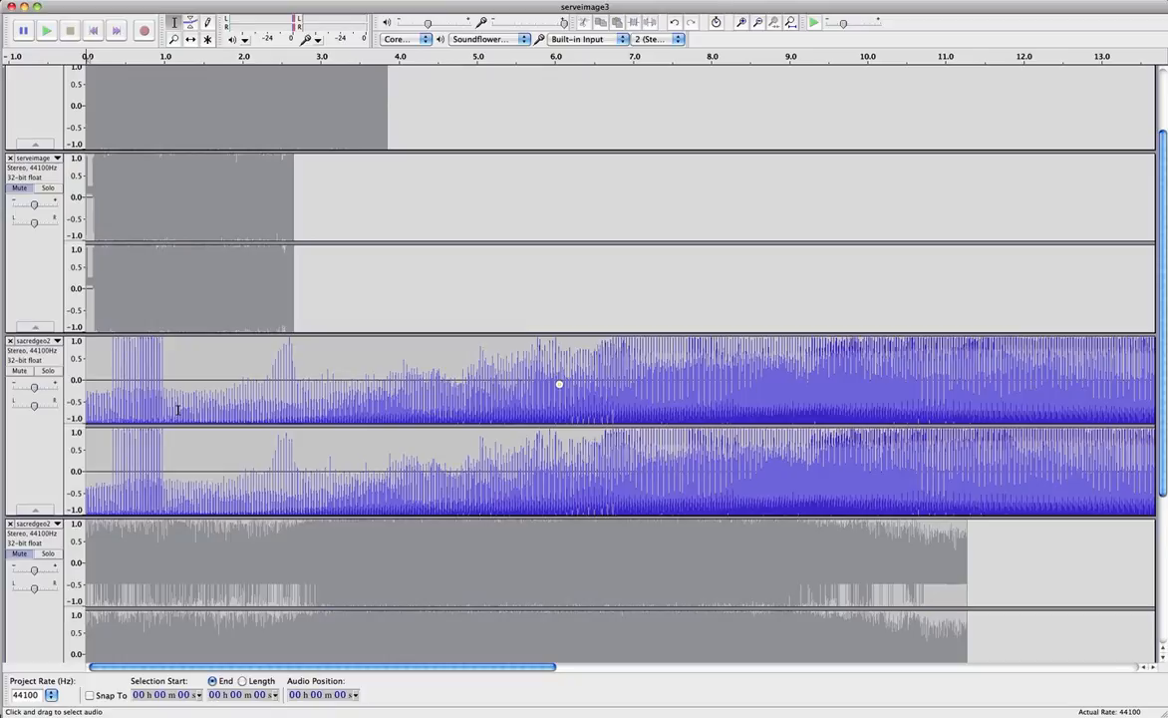
# Mute the sacredgeo2 track and unmute the short serveimage track.
pyautogui.click(20, 370)
pyautogui.scroll(4, 26, 334)
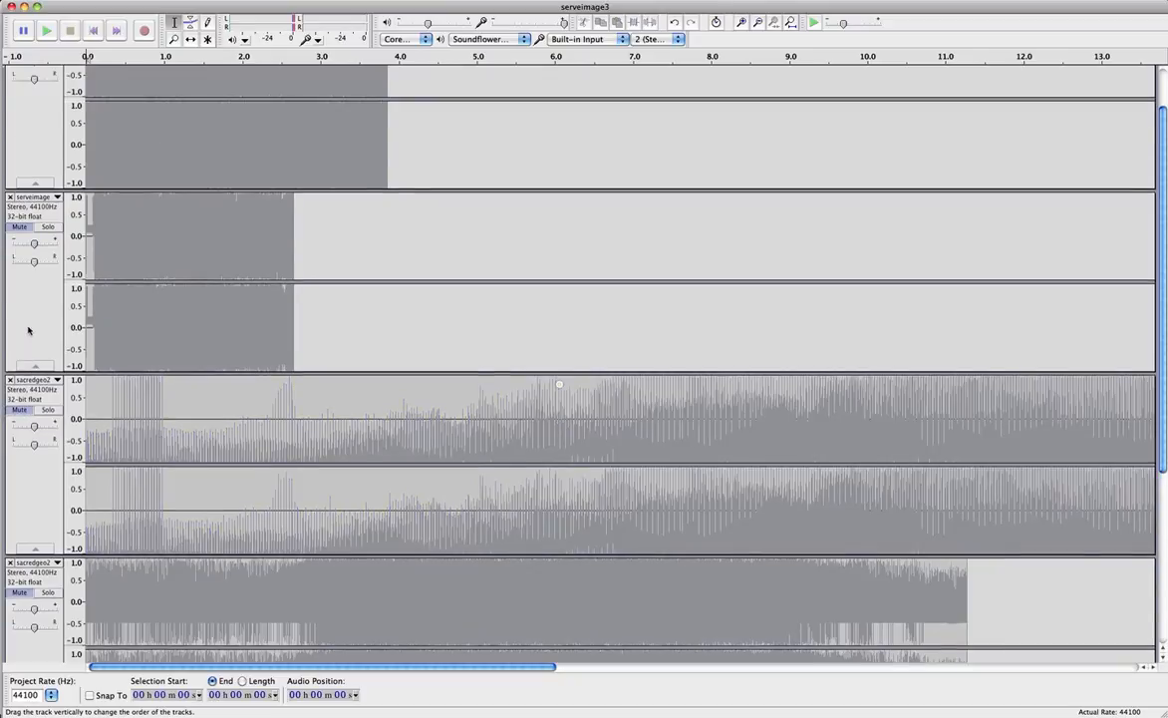
pyautogui.click(19, 287)
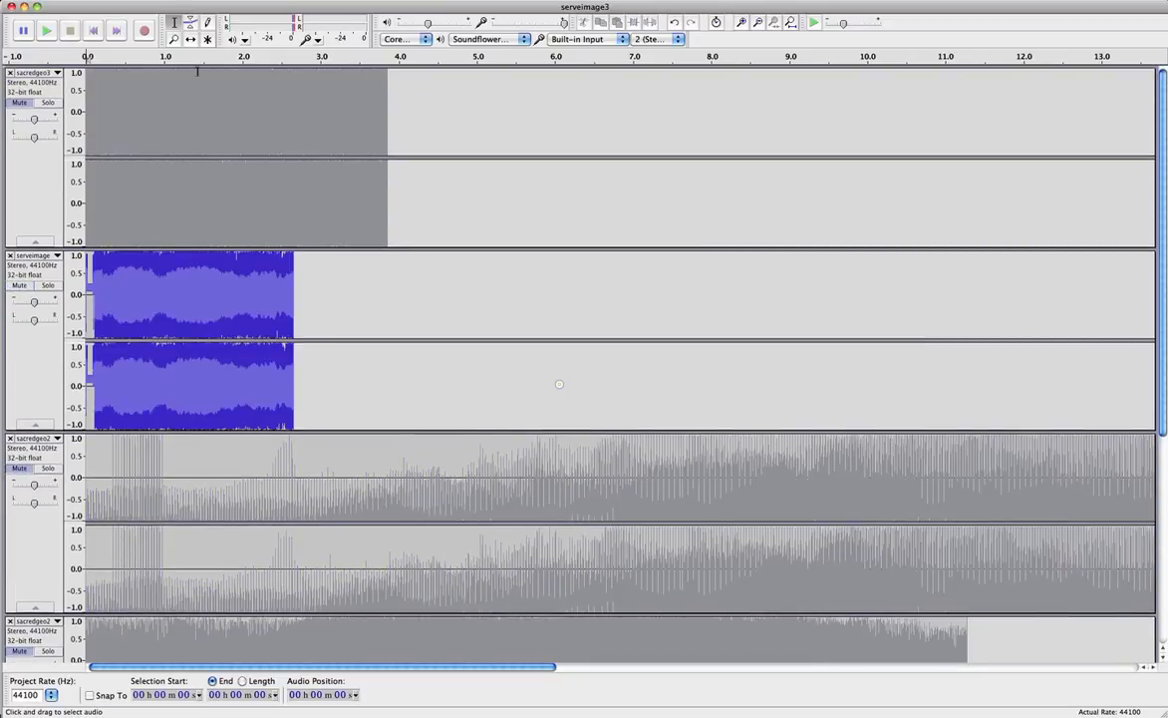
# Play the serveimage audio briefly, then replay it from the beginning and stop.
pyautogui.click(50, 31)
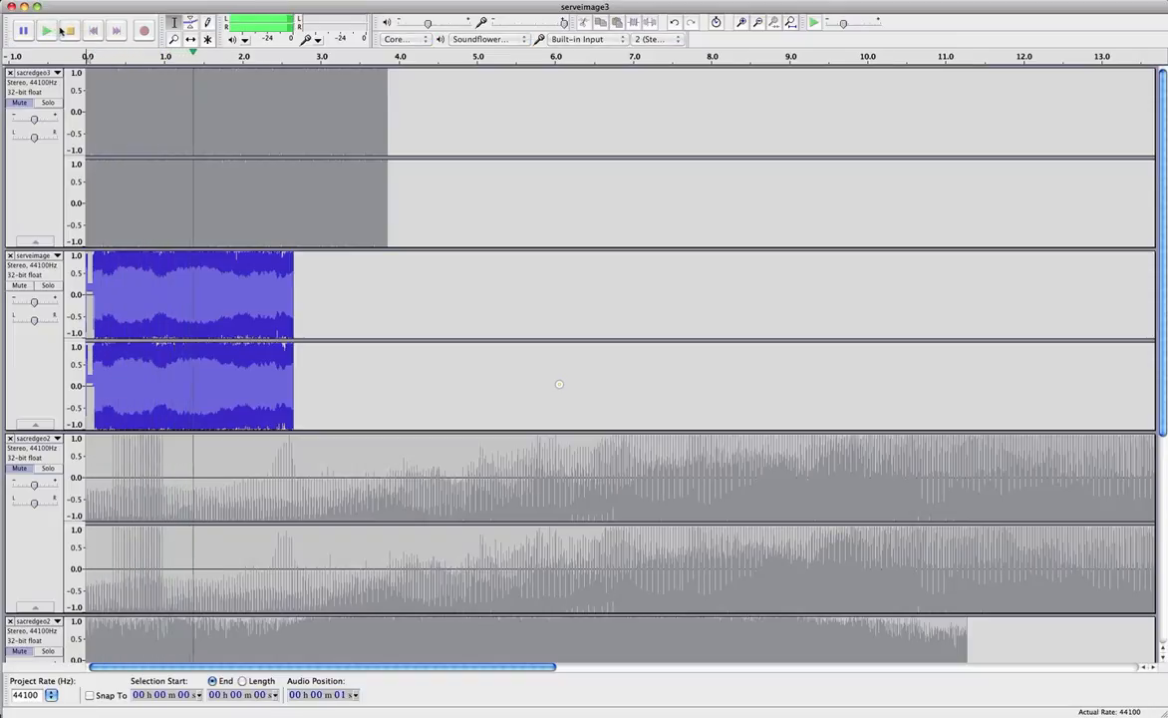
pyautogui.click(70, 31)
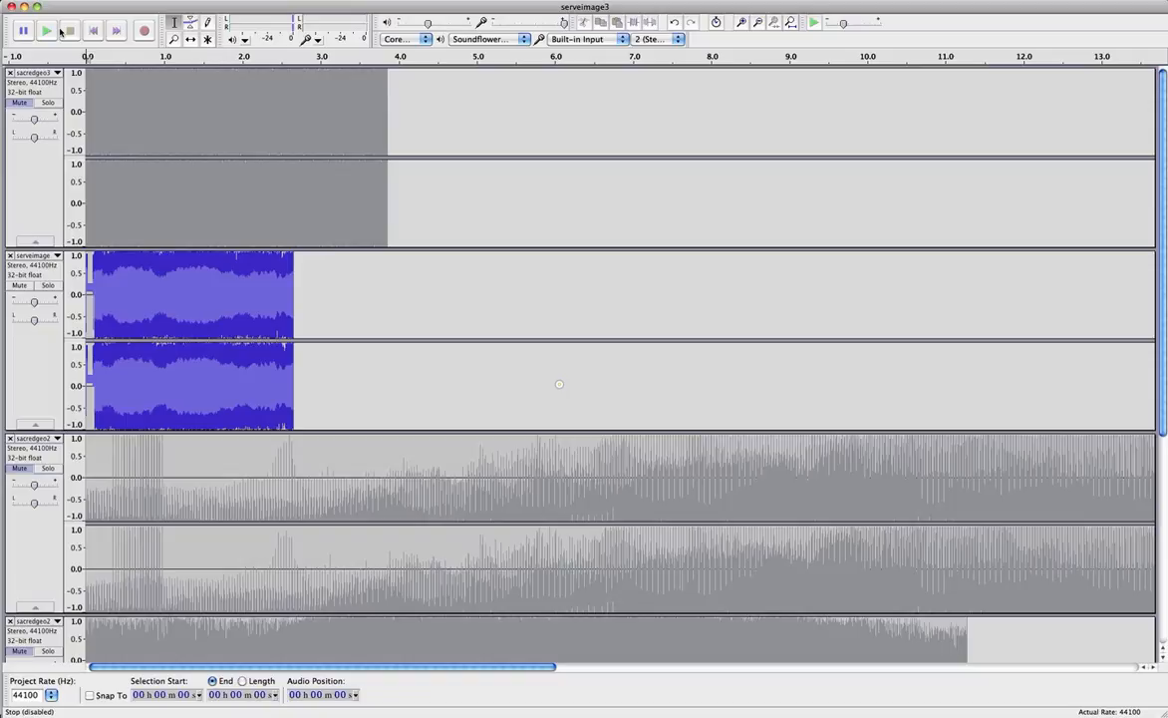
pyautogui.press('space')
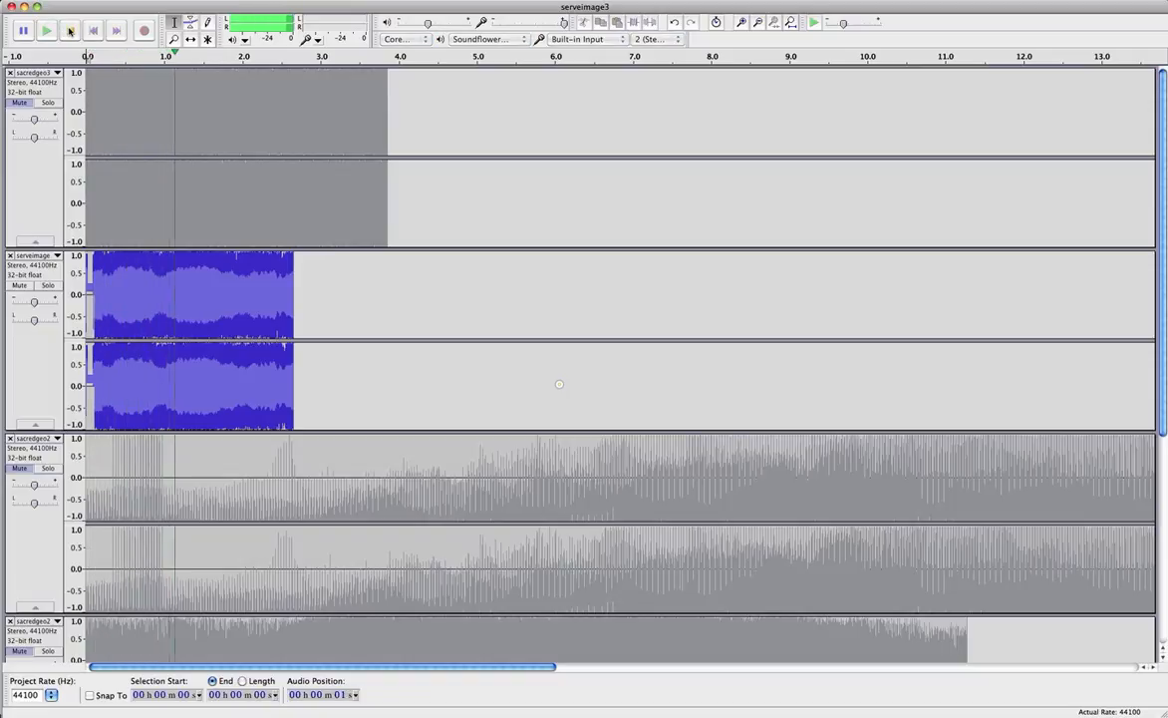
pyautogui.click(71, 31)
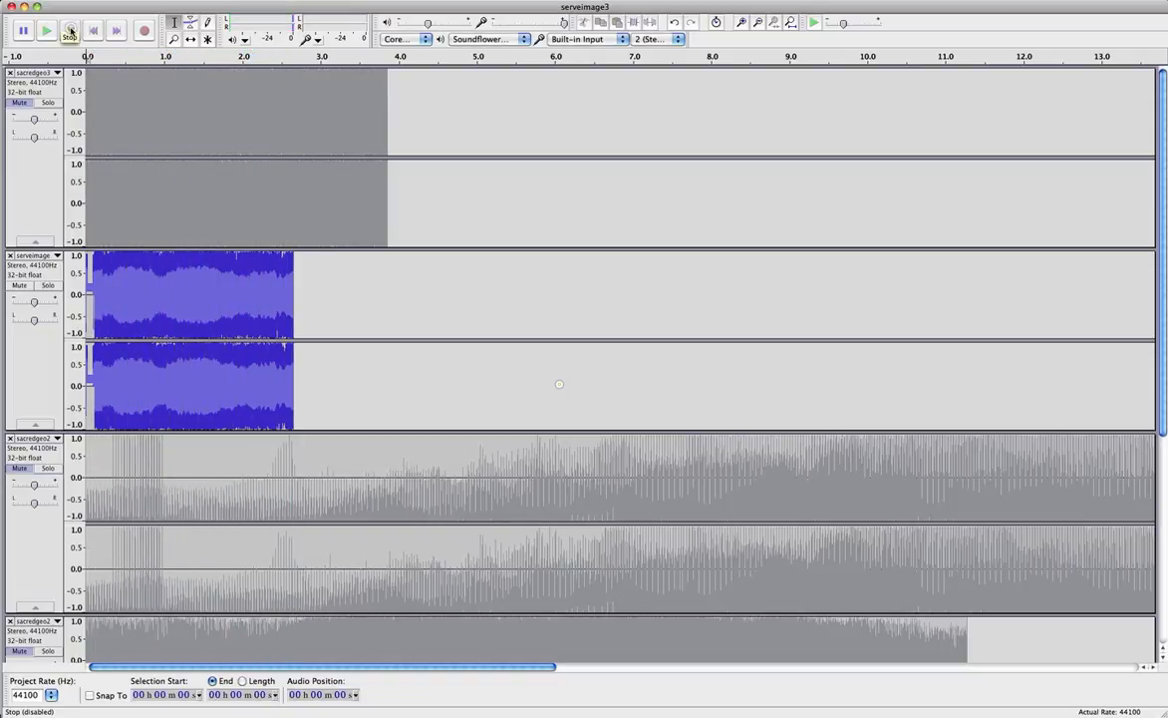
# Mute serveimage, select and play sacredgeo3 twice, then mute sacredgeo3 as well.
pyautogui.click(20, 262)
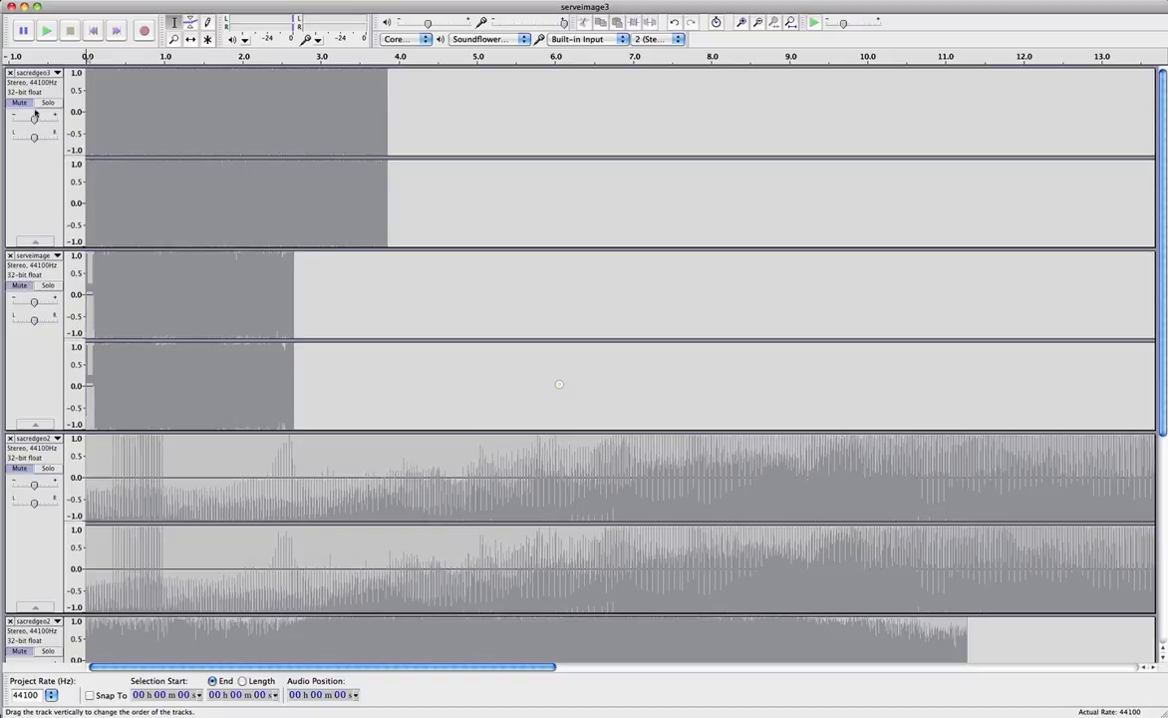
pyautogui.click(20, 97)
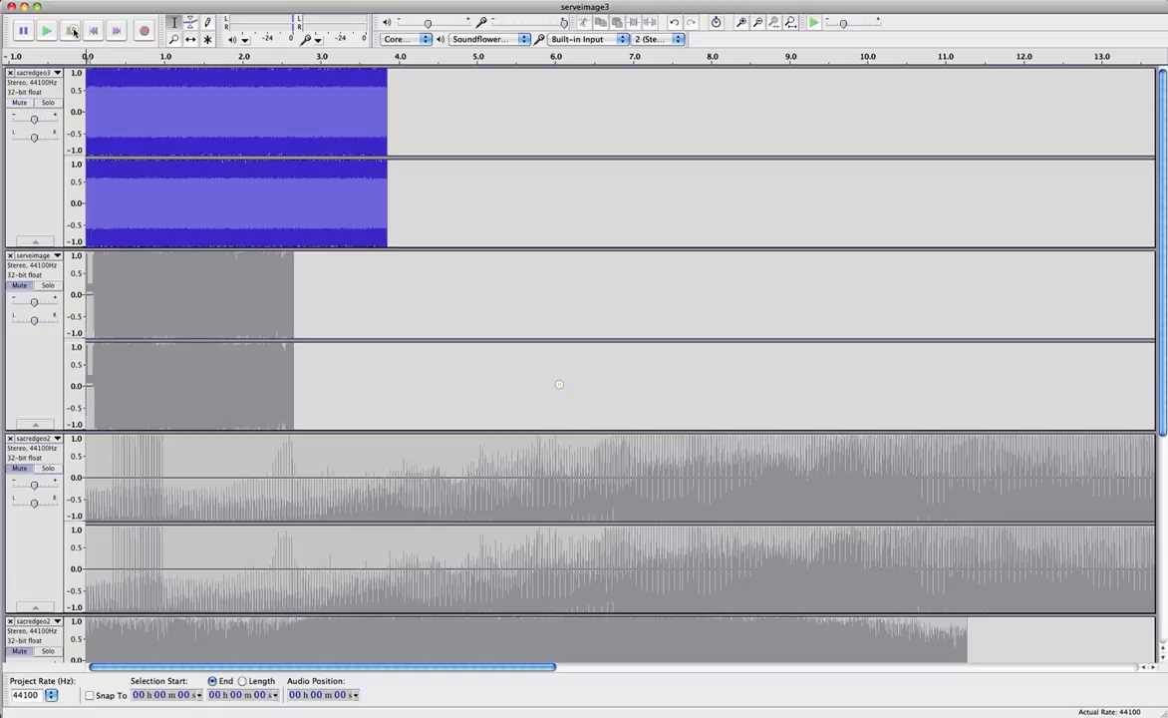
pyautogui.click(50, 31)
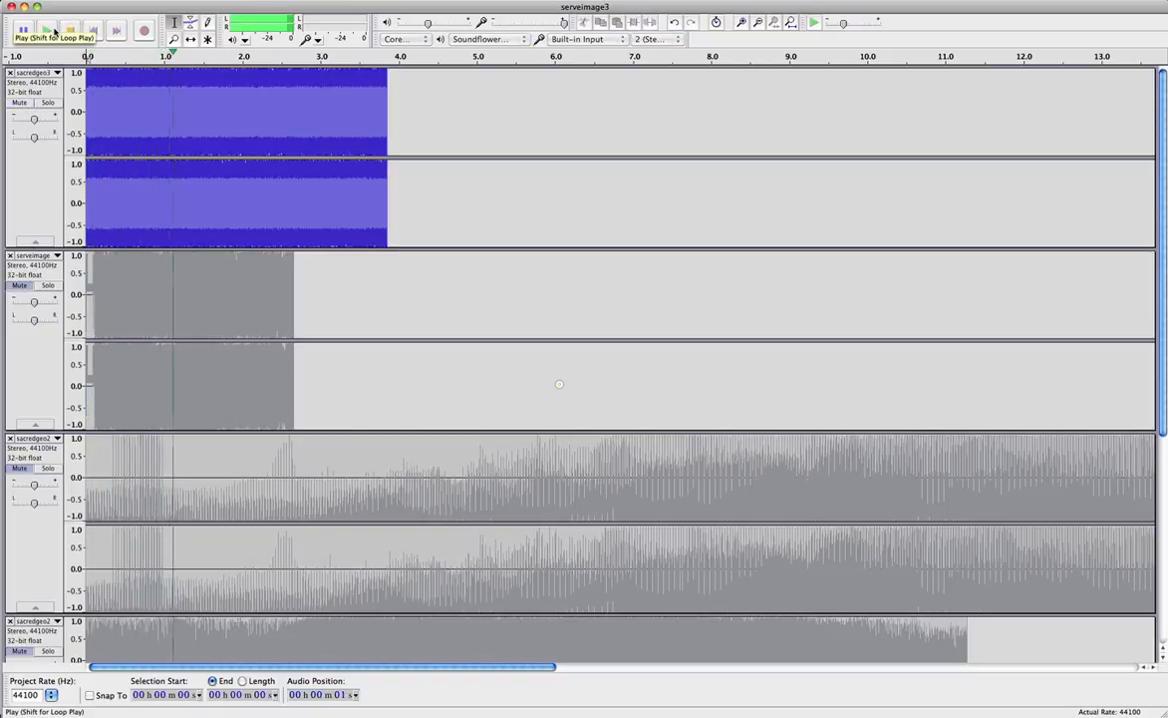
pyautogui.click(68, 31)
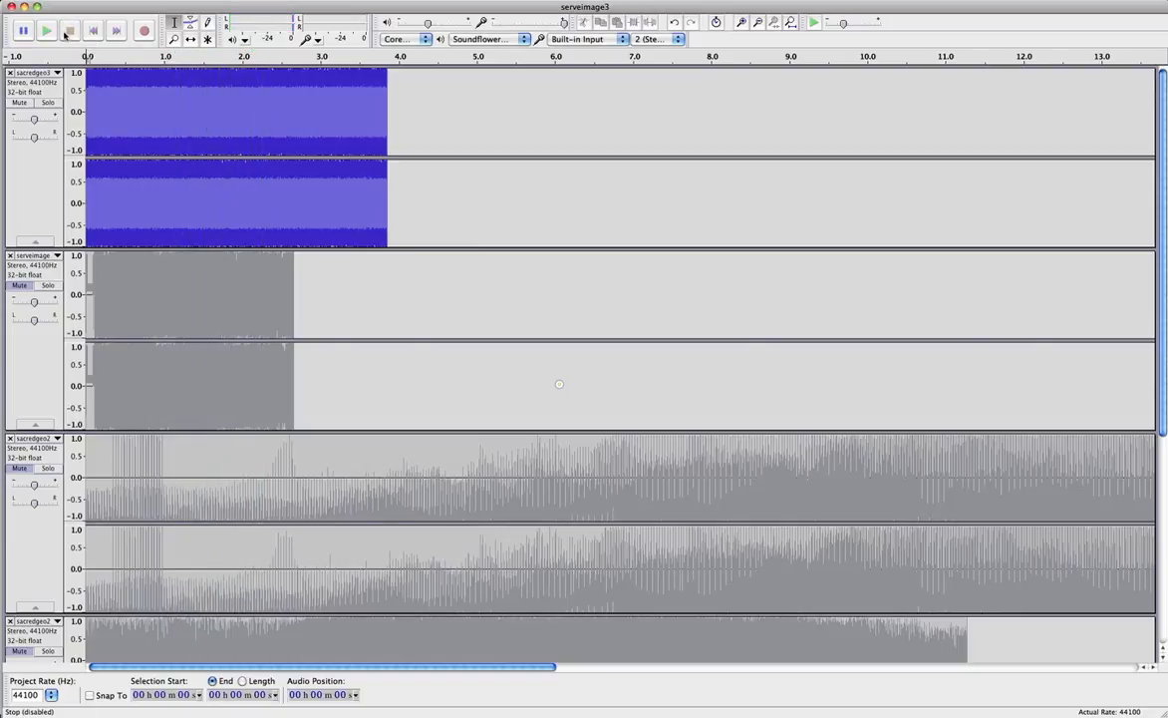
pyautogui.click(48, 31)
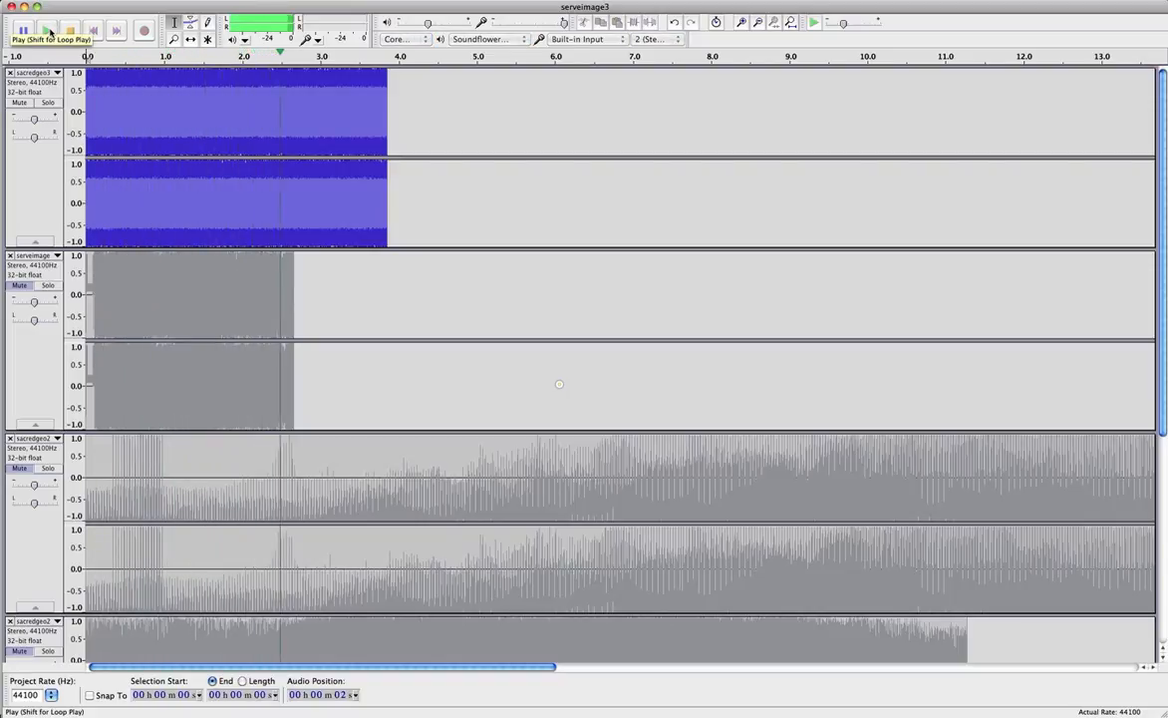
pyautogui.click(69, 30)
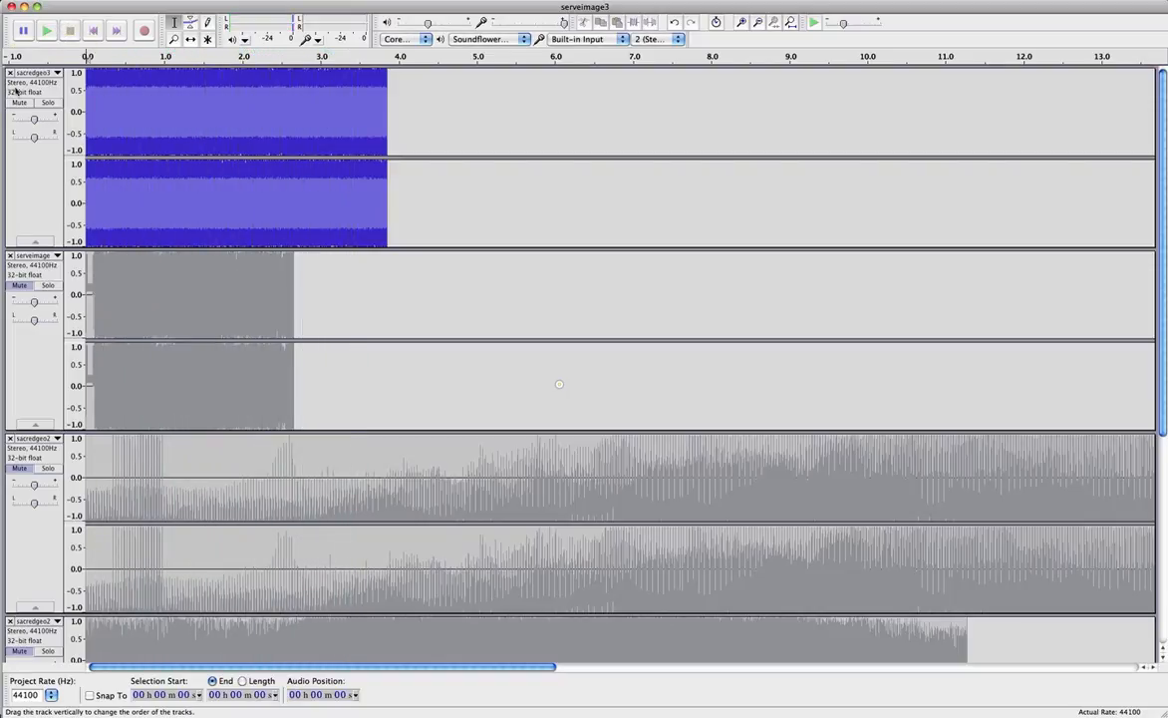
pyautogui.click(22, 103)
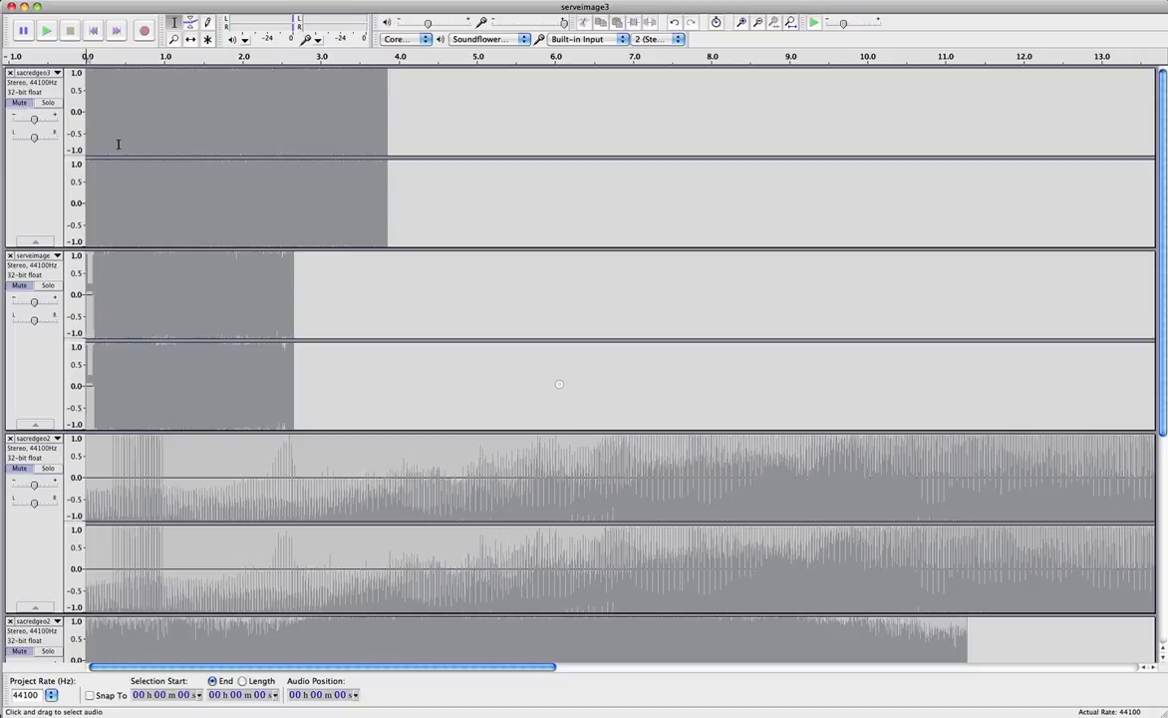
pyautogui.scroll(-8, 122, 148)
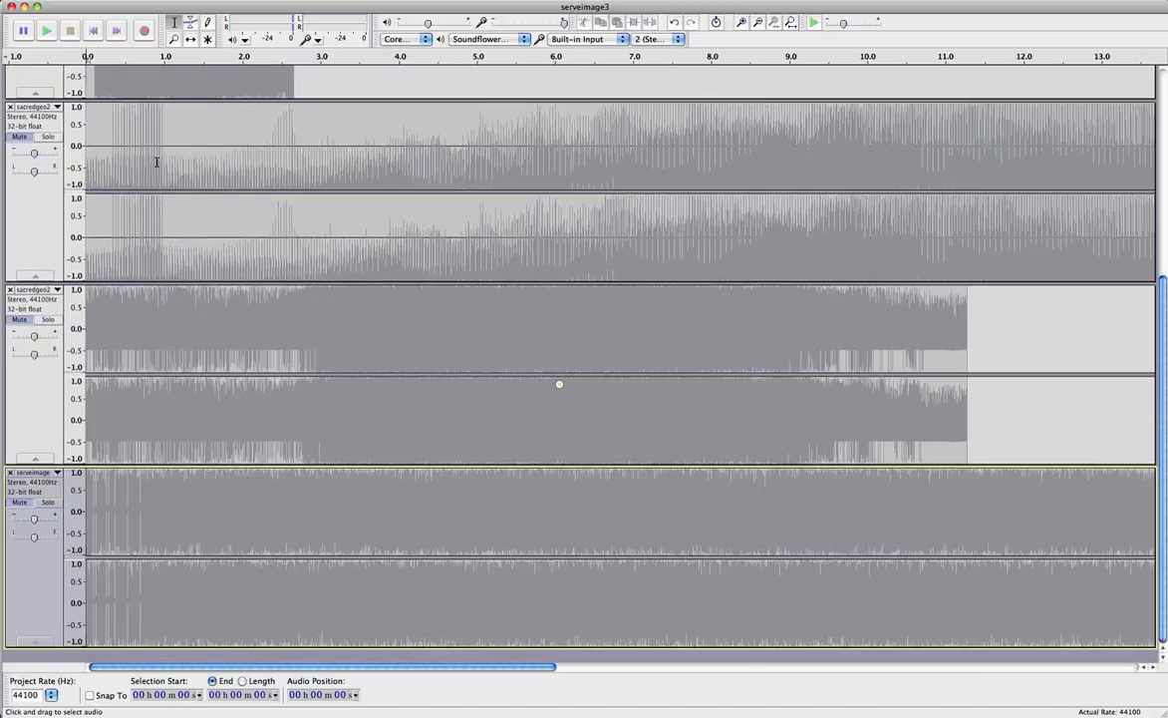
pyautogui.scroll(8, 155, 161)
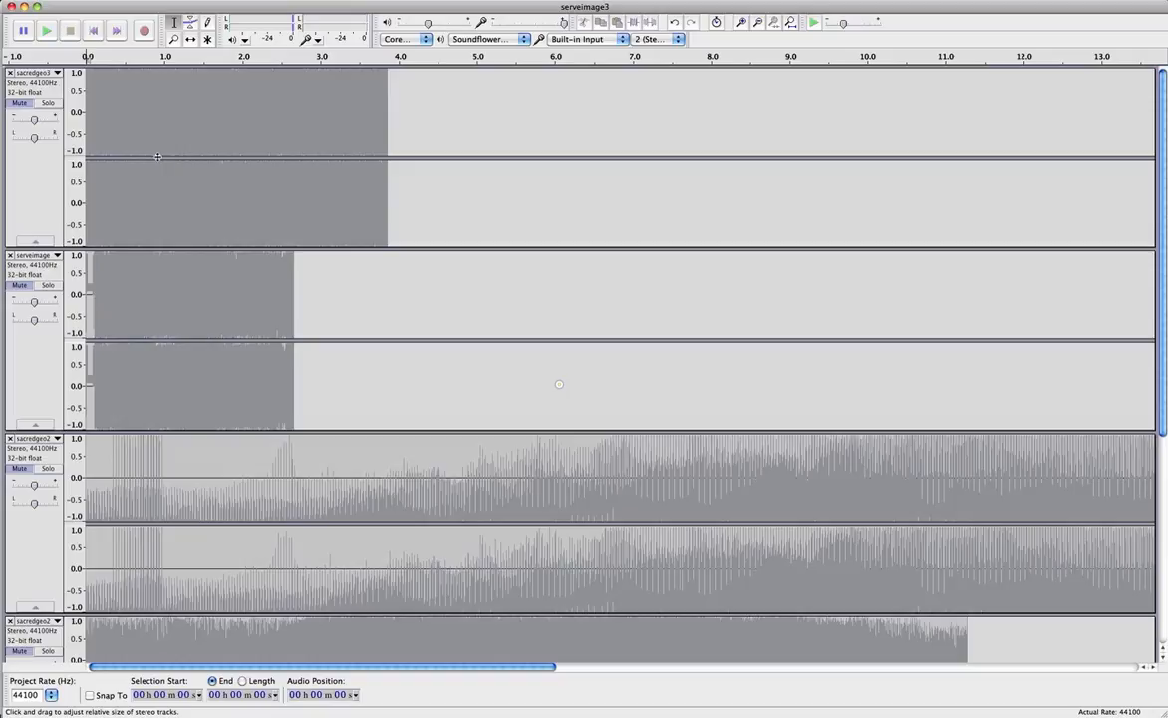